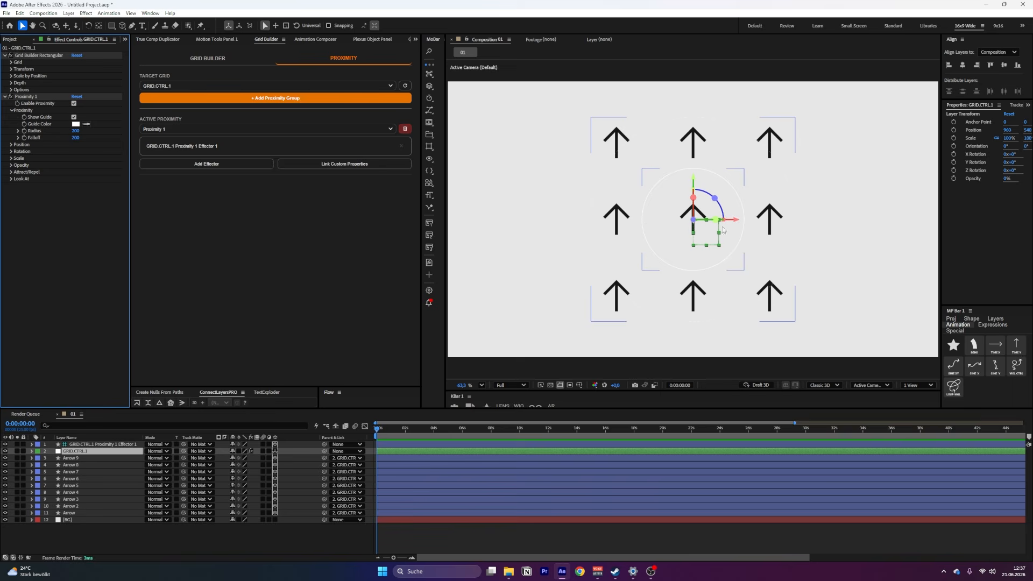
Change the guide color of Proximity 1 to red
left_click(76, 124)
left_click_drag(394, 178, 414, 133)
left_click(485, 140)
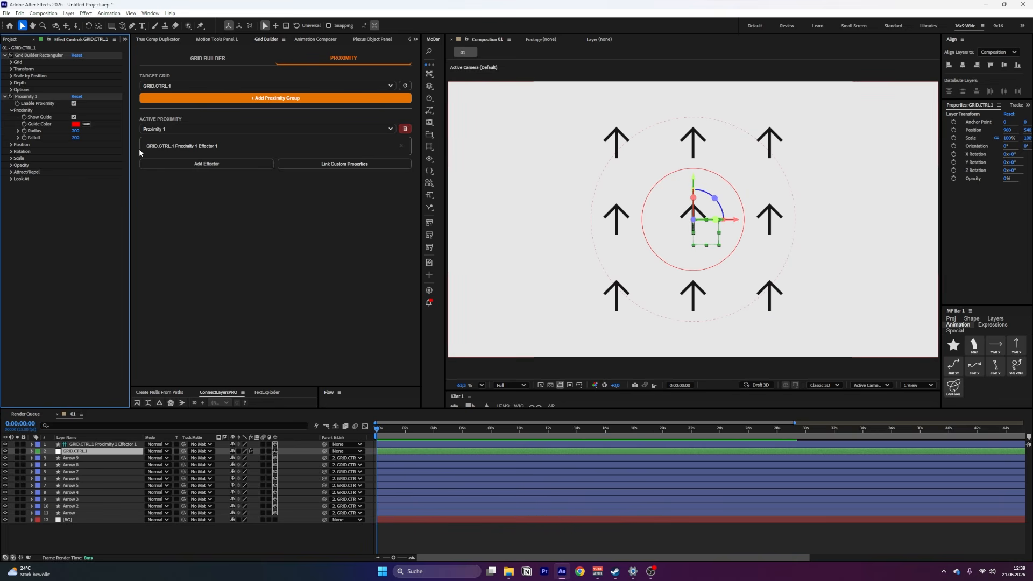
Enable the Position effect of Proximity 1 and raise its Max Value to about 169, 122, 0, leaving Min Value at zero
left_click(11, 145)
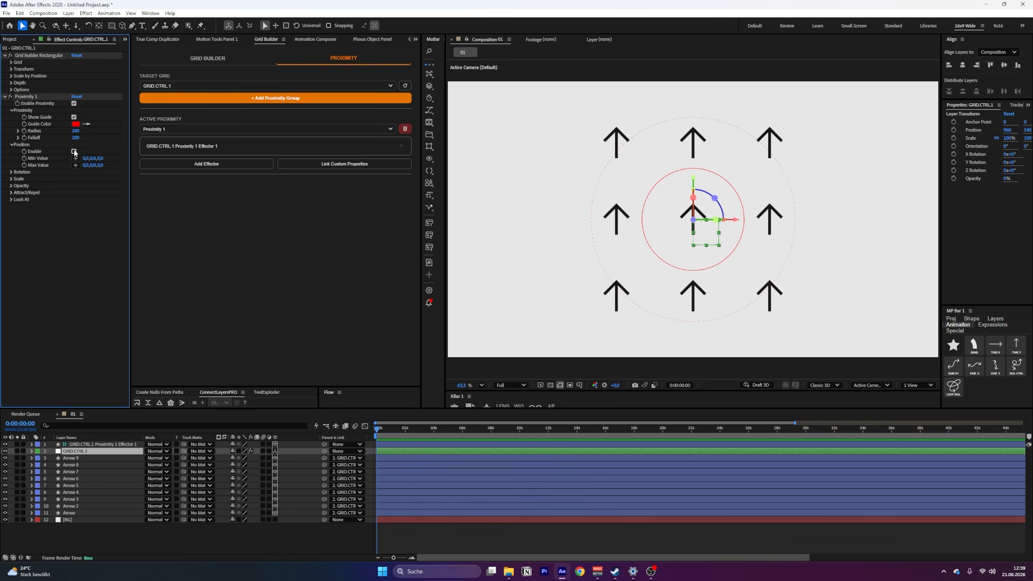
left_click(74, 151)
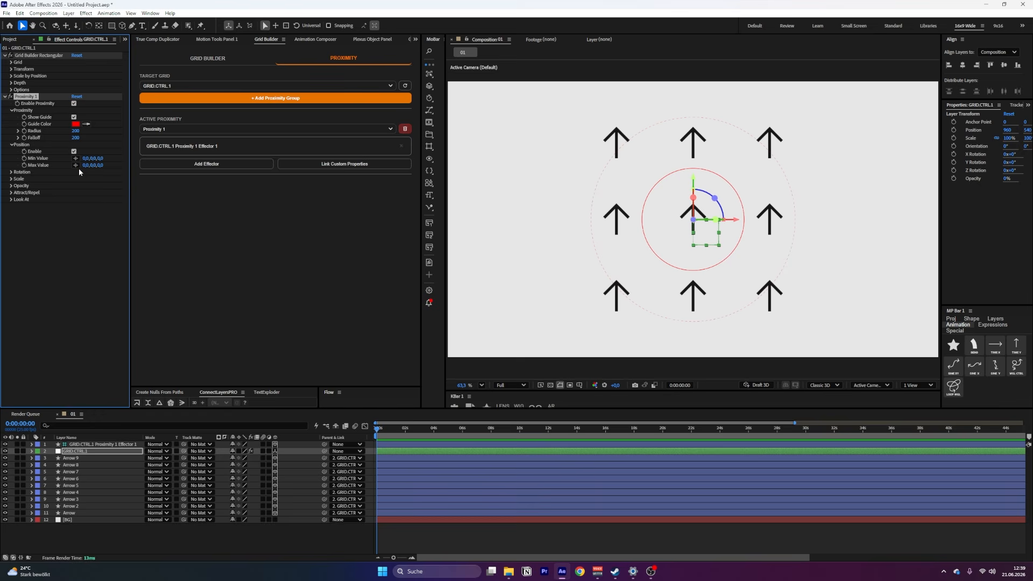
key("p")
left_click_drag(85, 158, 160, 166)
key("ctrl+z")
key("ctrl+z")
key("ctrl+z")
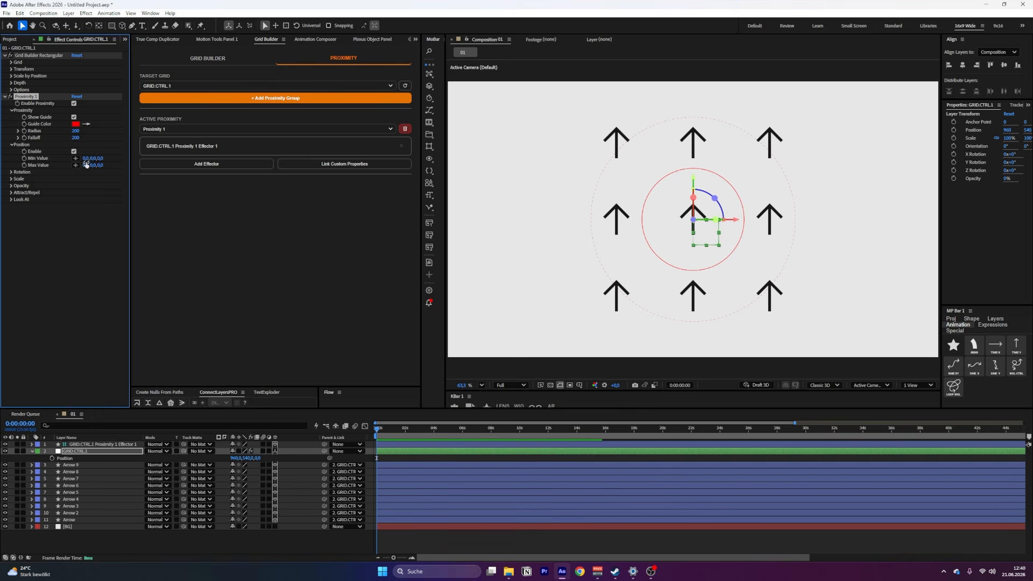
left_click_drag(86, 166, 153, 160)
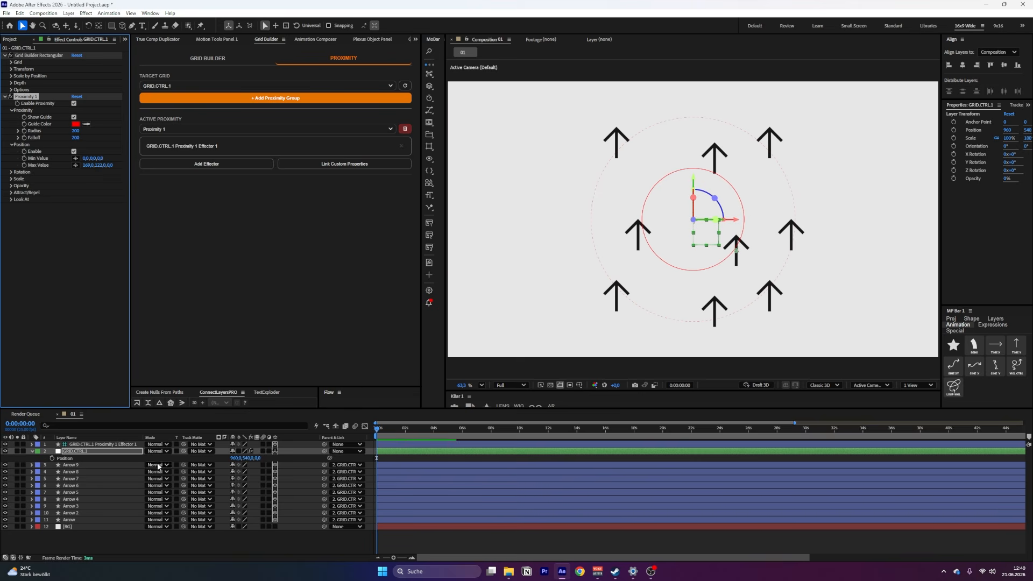
Move the proximity effector away from the grid's center to beyond its left column to test the position offset
left_click(120, 446)
left_click(693, 242)
left_click_drag(693, 242, 553, 215)
Reduce the falloff of Proximity 1 and move the effector slightly right towards the grid's left column
left_click(75, 451)
left_click_drag(75, 140, 74, 141)
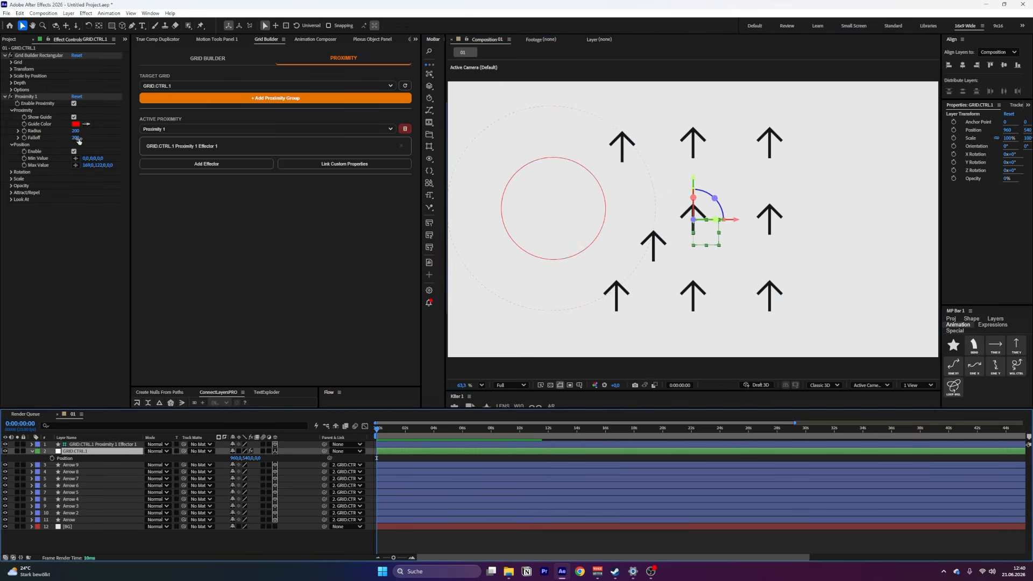
left_click(536, 218)
left_click_drag(537, 223, 571, 225)
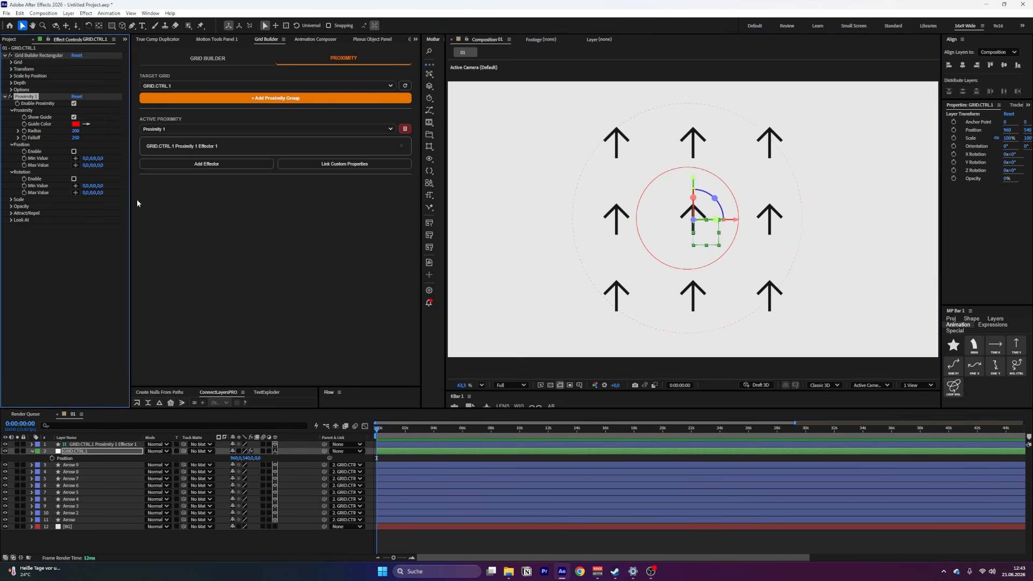
Enable proximity Rotation with a Max Value of 0, 0, 123 and move the effector to test it
left_click(74, 179)
left_click_drag(101, 192, 156, 200)
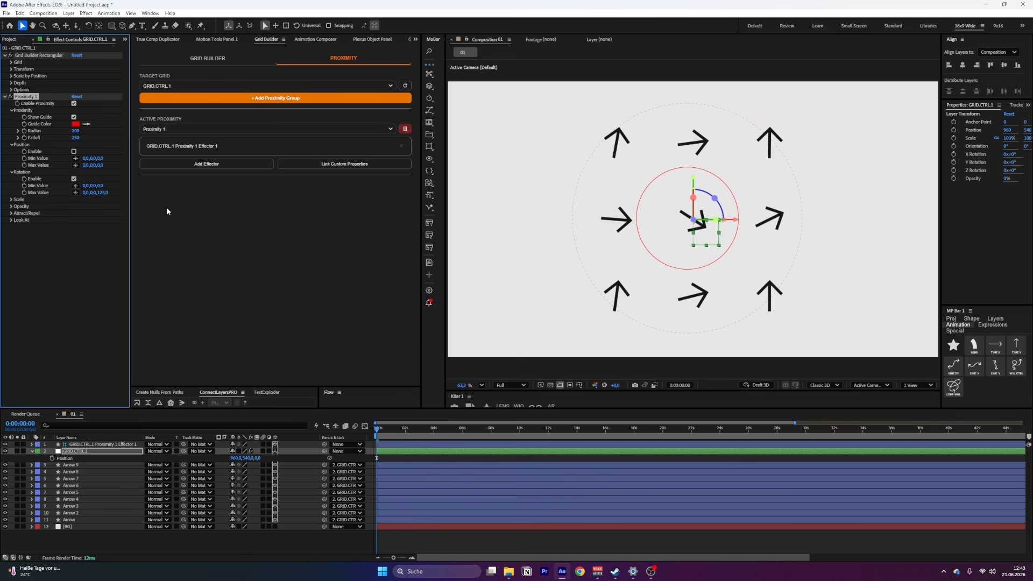
left_click_drag(674, 224, 653, 172)
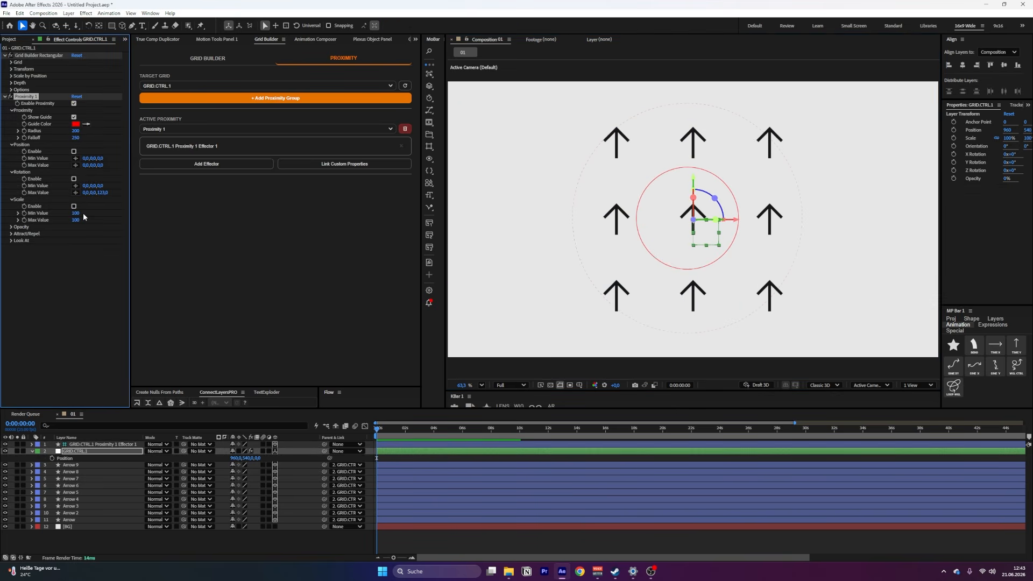
Enable proximity Scale with Min Value 50 and Max Value 150, and move the effector to test it
left_click(74, 207)
left_click_drag(76, 214, 48, 213)
left_click(75, 213)
type("50")
key("Tab")
type("150")
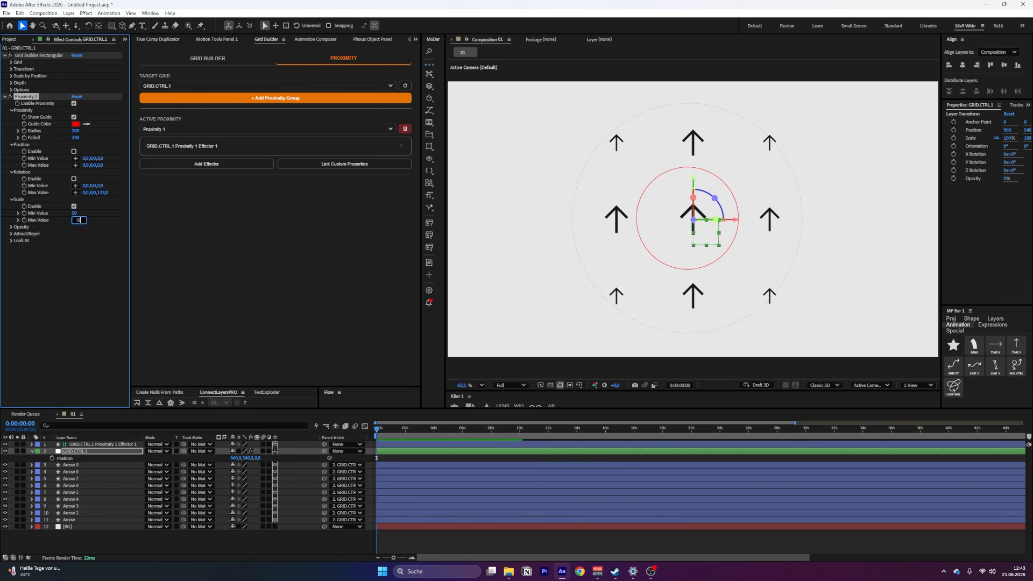
key("Return")
mouse_move(684, 224)
left_mouse_down()
mouse_move(763, 223)
mouse_move(647, 166)
mouse_move(695, 205)
mouse_move(678, 211)
left_mouse_up()
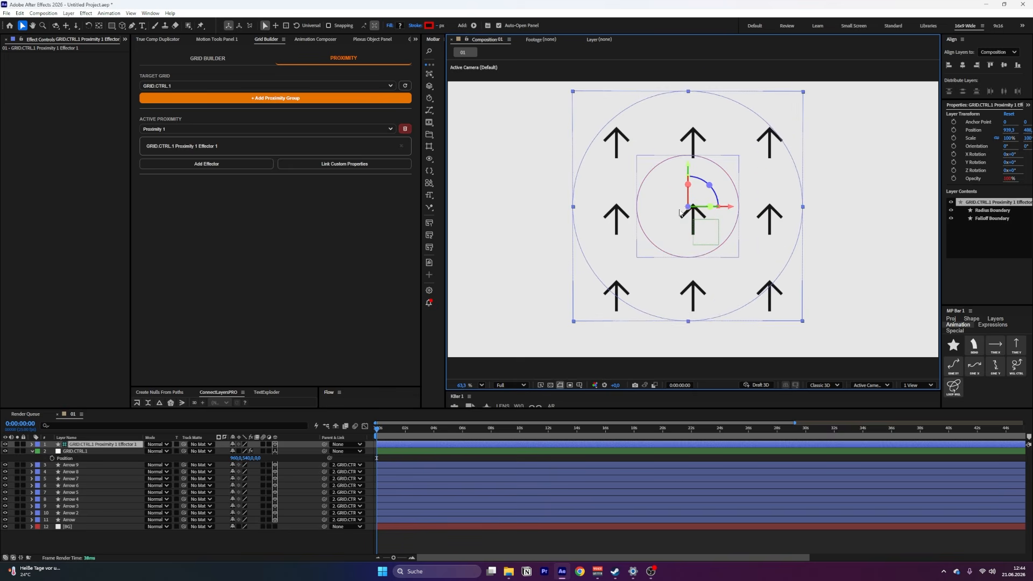
Set the proximity Opacity Min Value to 0 on the grid controller and move the effector to test the fade
left_click(97, 451)
left_click_drag(76, 241, 2, 281)
left_click_drag(676, 228, 754, 246)
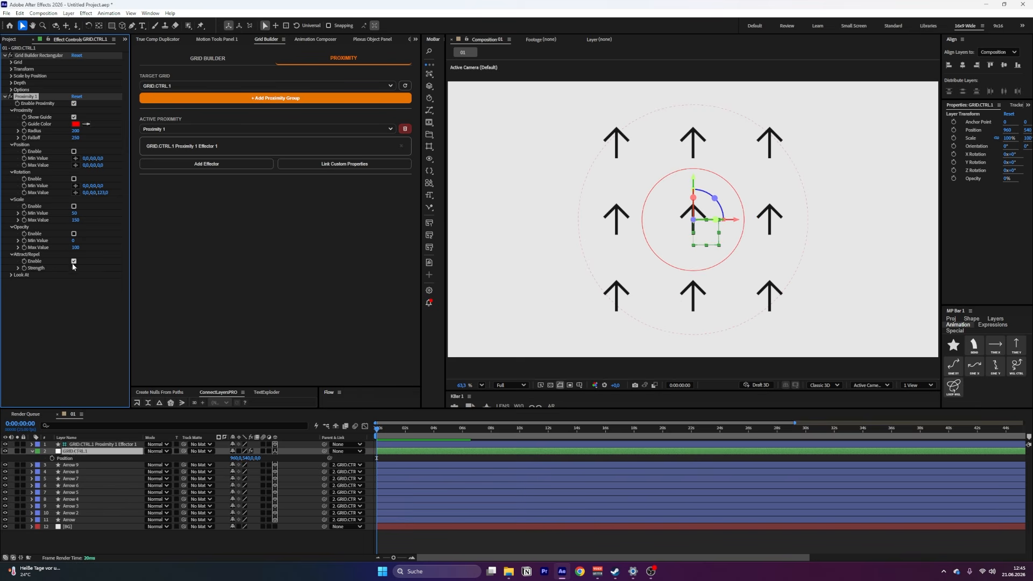
Enable Attract/Repel with a strength of -99 and move the effector left to test it on the arrows
left_click(74, 261)
left_click_drag(73, 268, 20, 268)
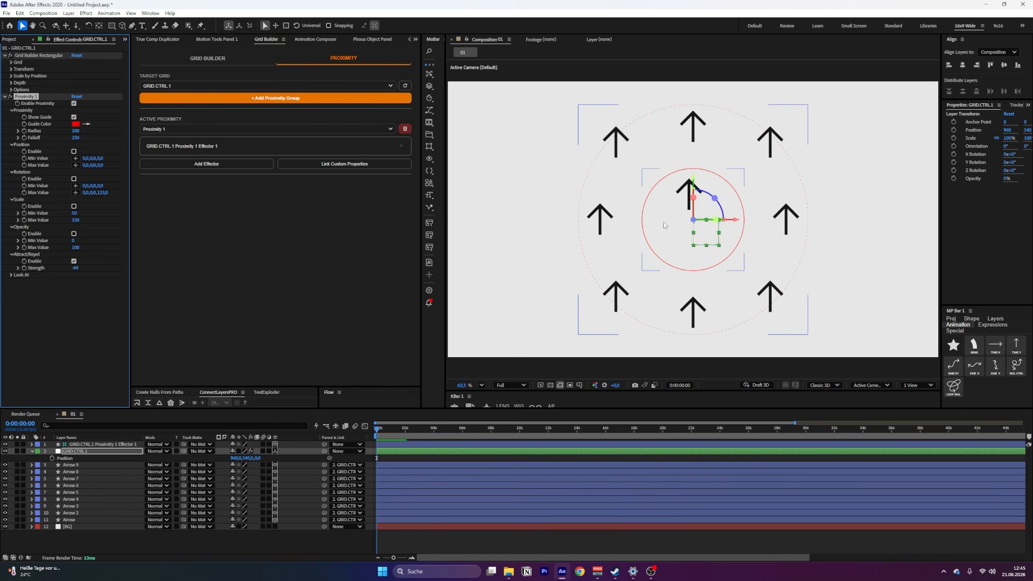
left_click_drag(667, 223, 619, 221)
left_click(75, 450)
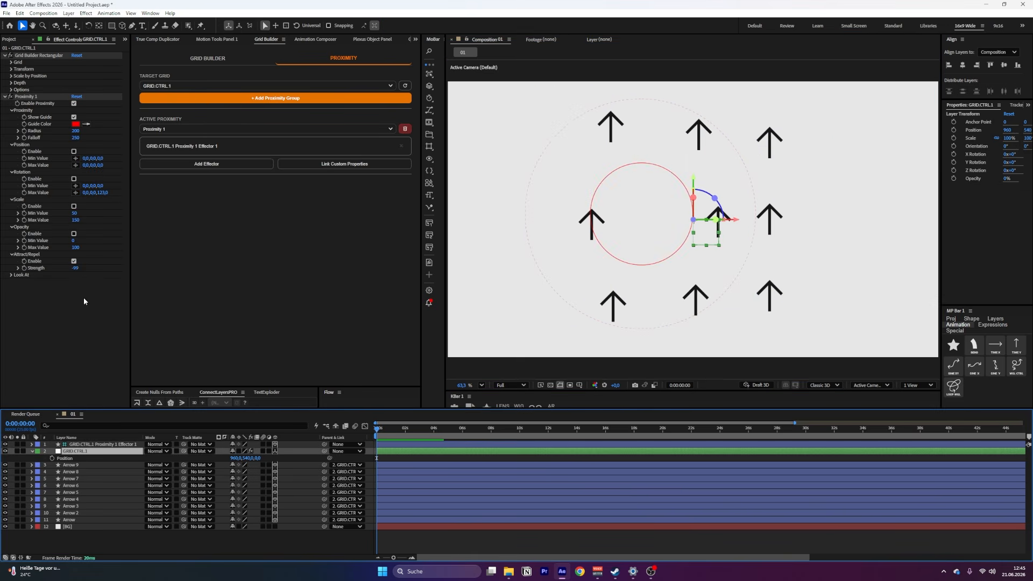
Test an Attract/Repel strength of 100 by moving the effector, and turn Attract/Repel off
left_click(74, 261)
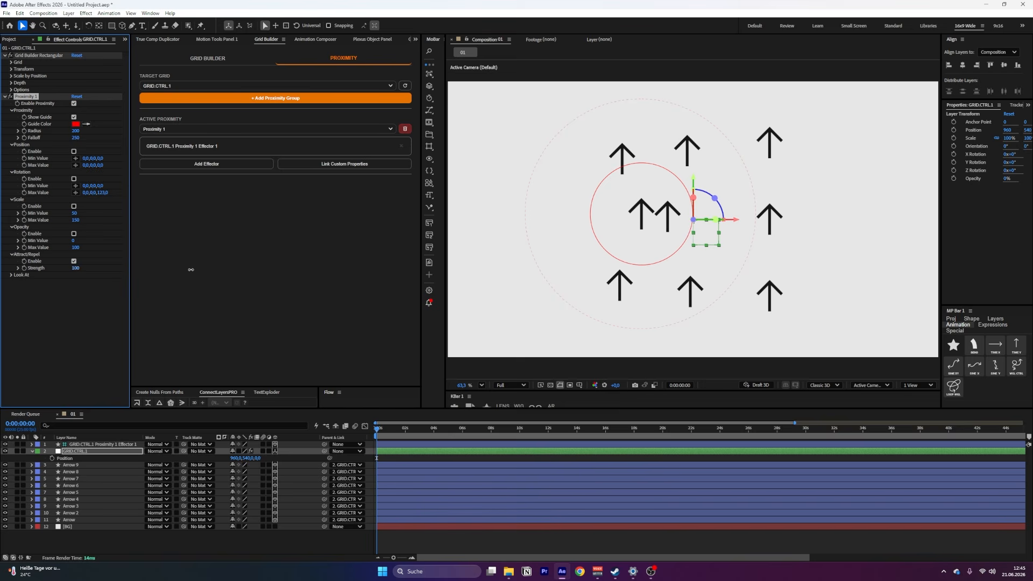
left_click_drag(672, 218, 752, 252)
key("ctrl+z")
left_click(74, 261)
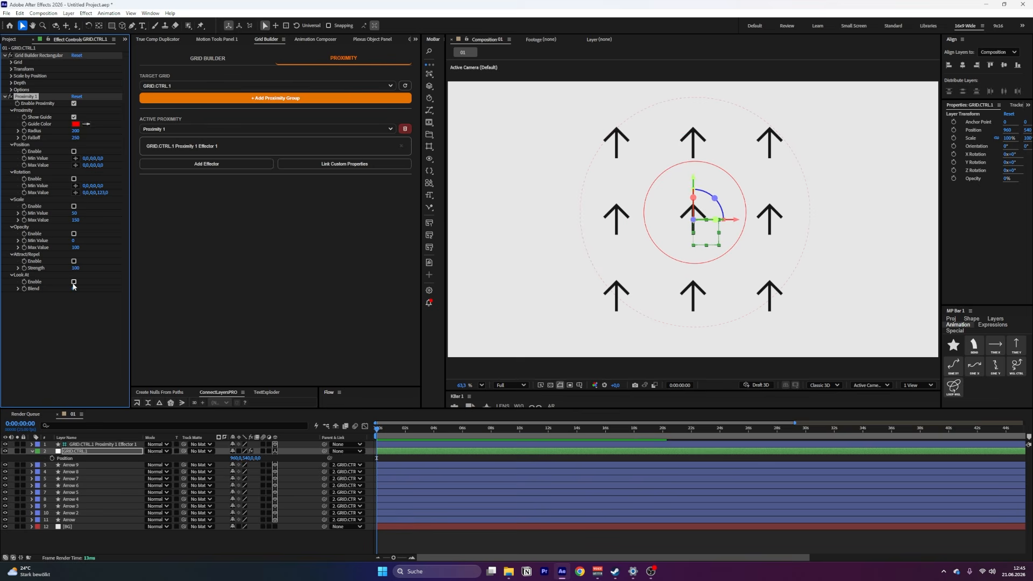
Enable Look At for Proximity 1 and move the effector across the grid so the arrows point at it
left_click(74, 281)
left_click_drag(700, 232, 675, 286)
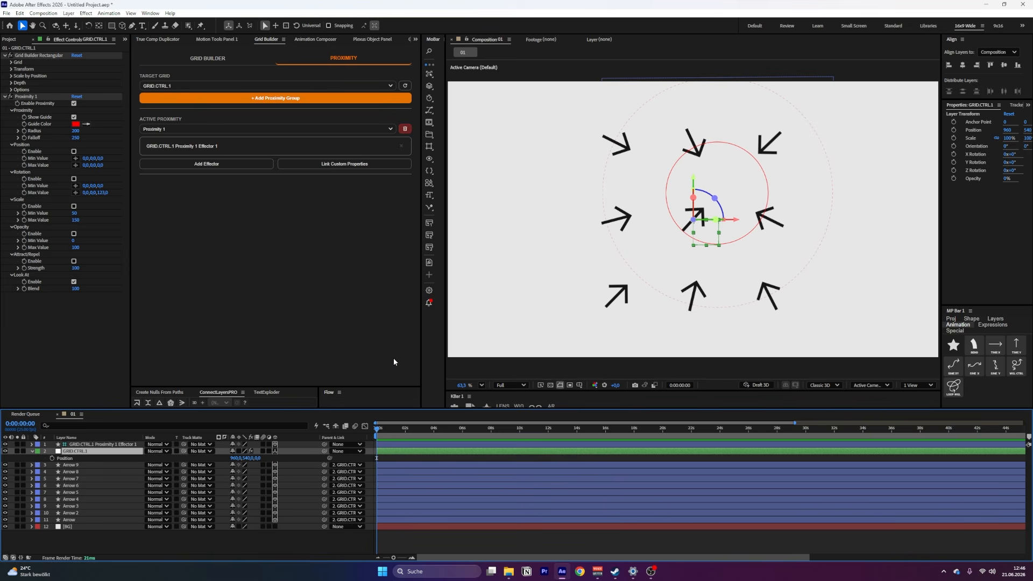
Apply Gaussian Blur with a blurriness of 50 to Arrow 9 and copy it onto the other eight arrow layers
left_click(95, 466)
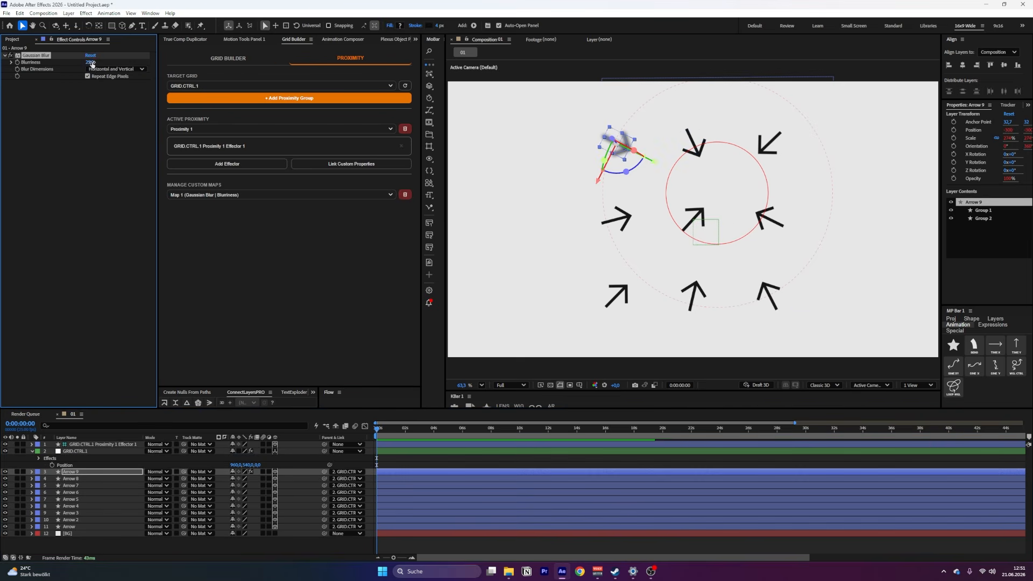
left_click(92, 63)
key("Return")
left_click(81, 479)
left_click(64, 526, "shift")
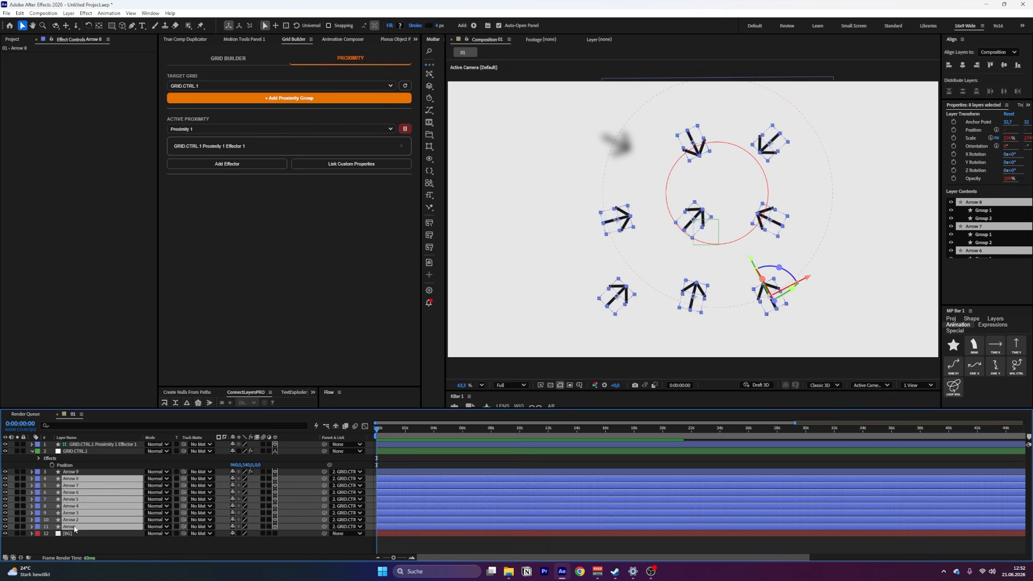
key("ctrl+v")
Review the linkable Shapes and Material Options properties, and link Gaussian Blur Blurriness to Proximity 1 as a custom map
left_click(395, 452)
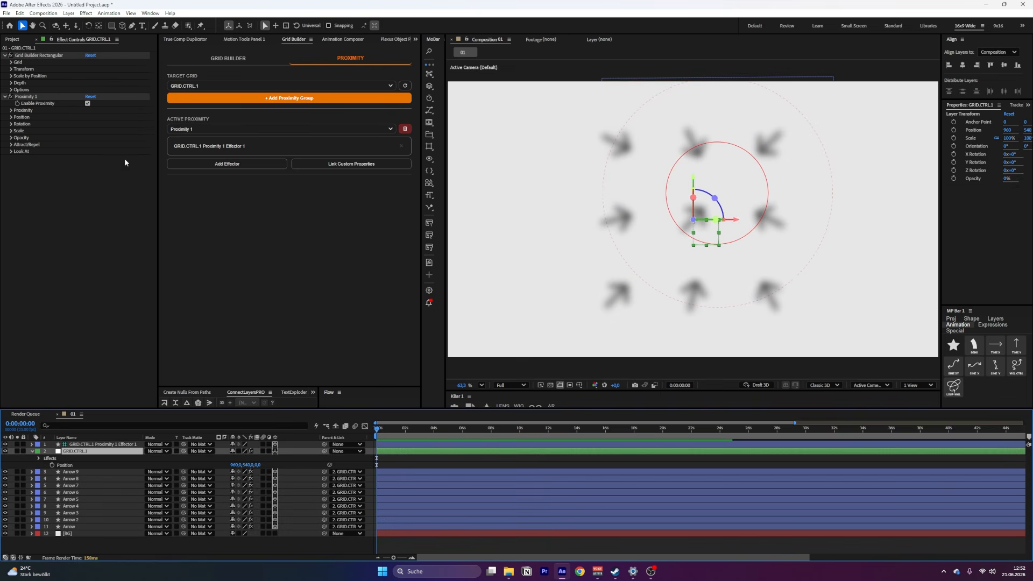
left_click(348, 165)
left_click(545, 196)
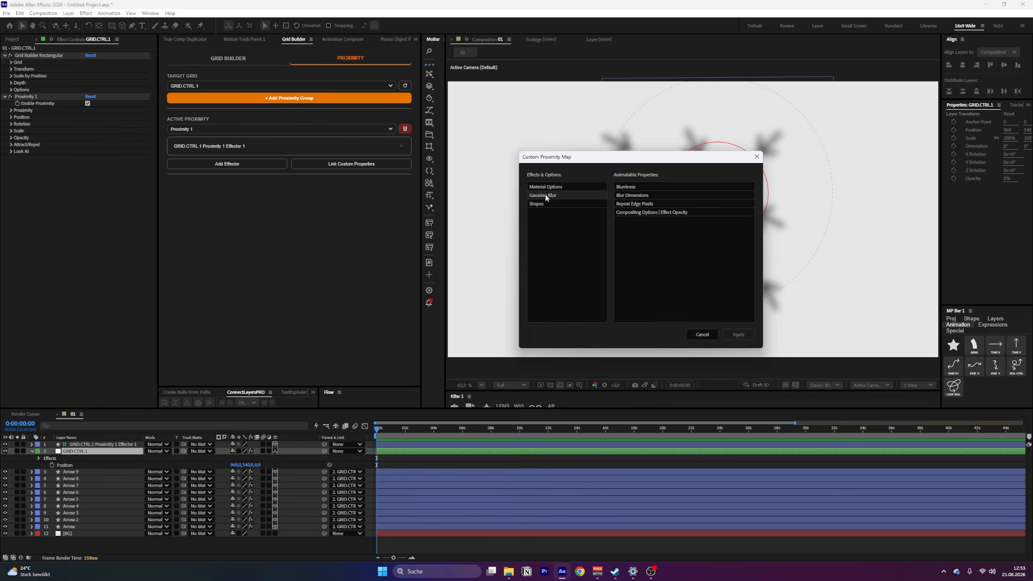
left_click(542, 204)
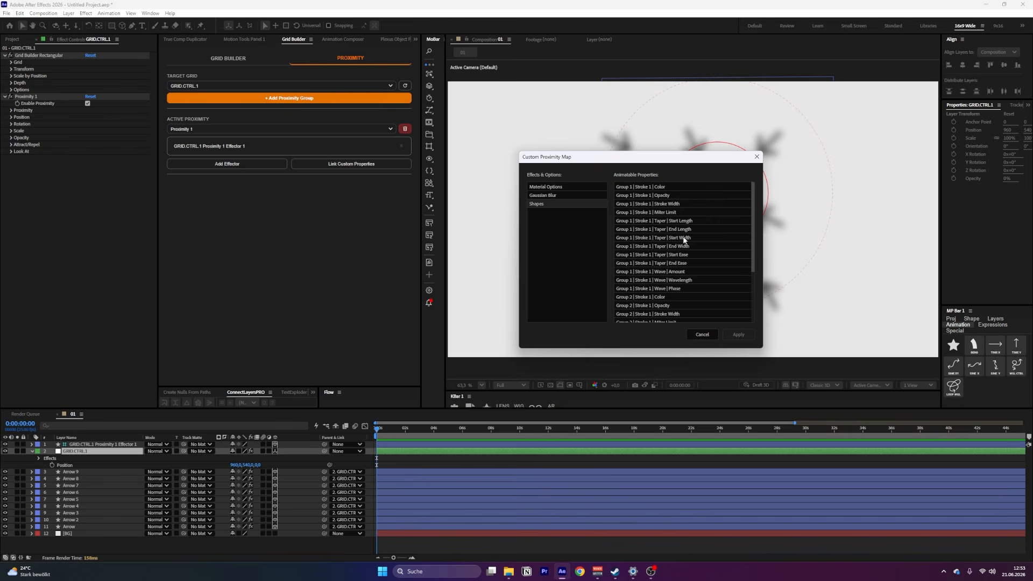
scroll(664, 272, "down", 5)
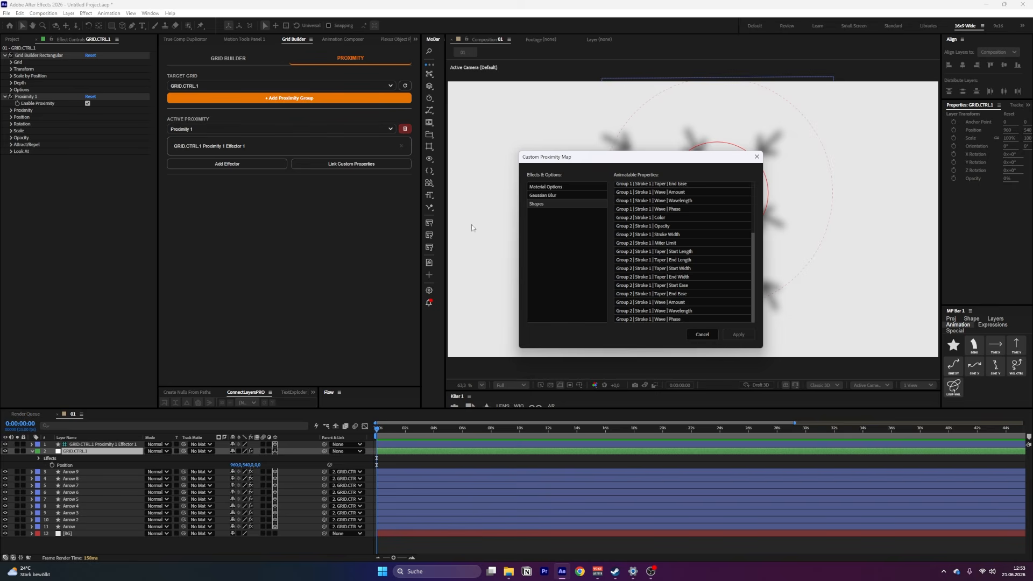
left_click(561, 186)
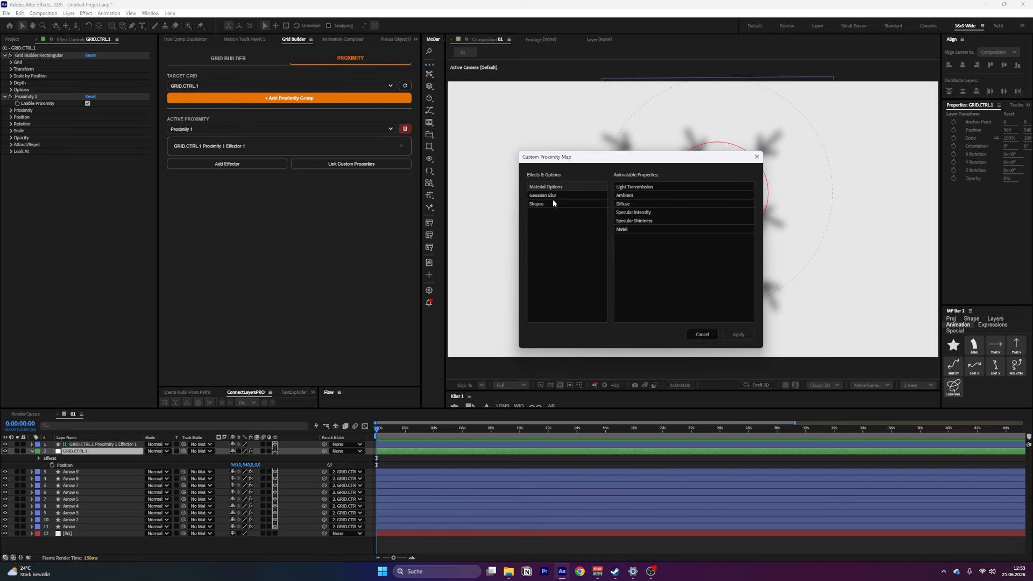
left_click(508, 185)
left_click(596, 177)
left_click(695, 323)
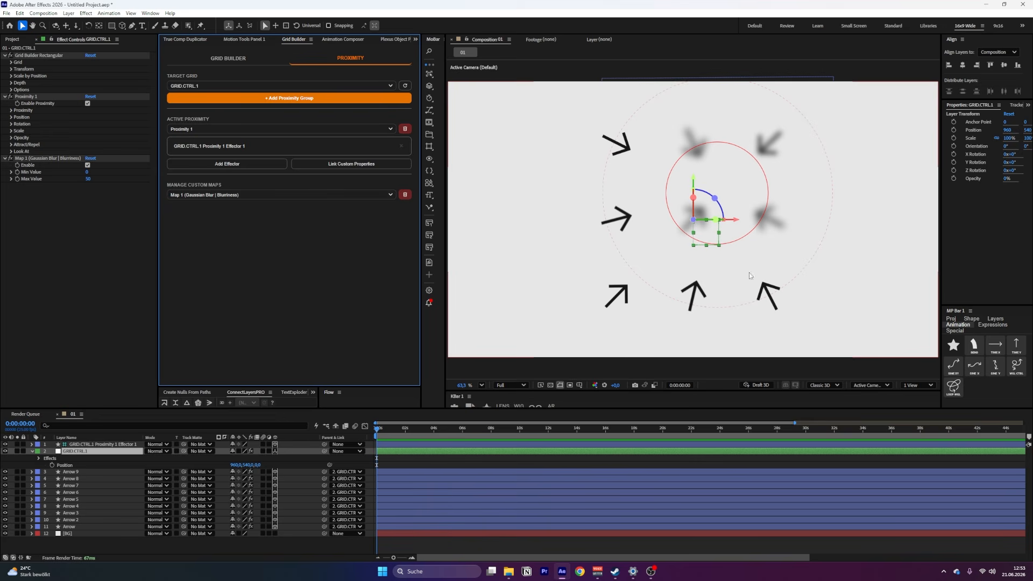
Move the effector between the grid's four upper-left arrows to test the blur map, and reselect the grid controller
left_click(85, 445)
left_click_drag(710, 207, 647, 193)
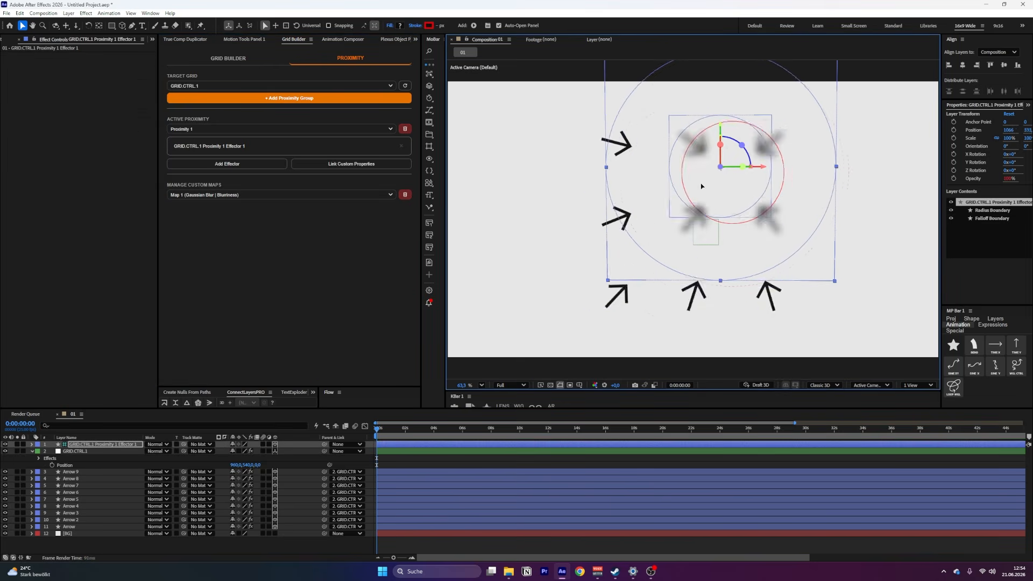
left_click(75, 451)
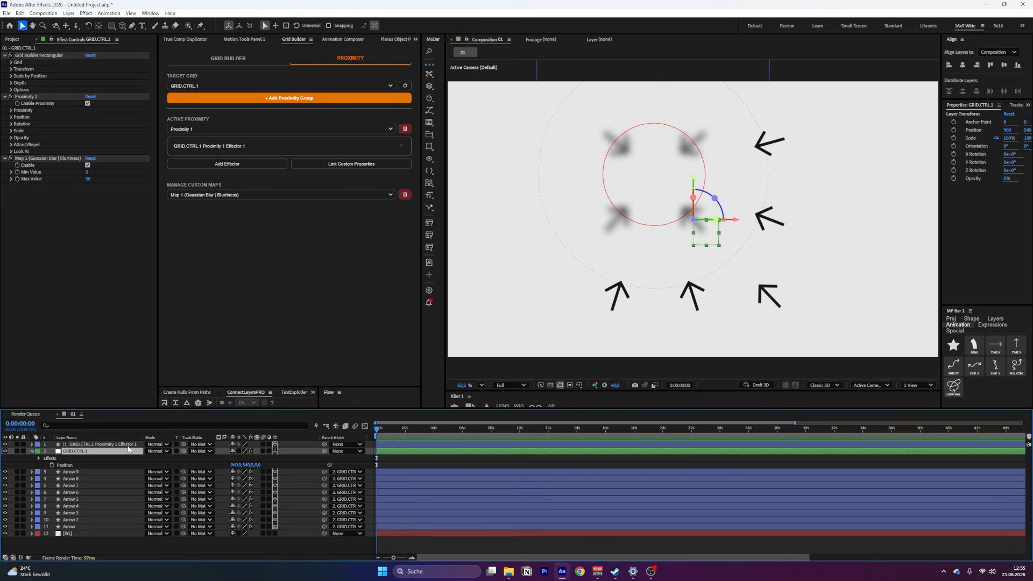
Apply a red Fill effect to Arrow 9 and copy it onto the other eight arrow layers
left_click(75, 472)
key("ctrl+space")
type("fill")
key("Return")
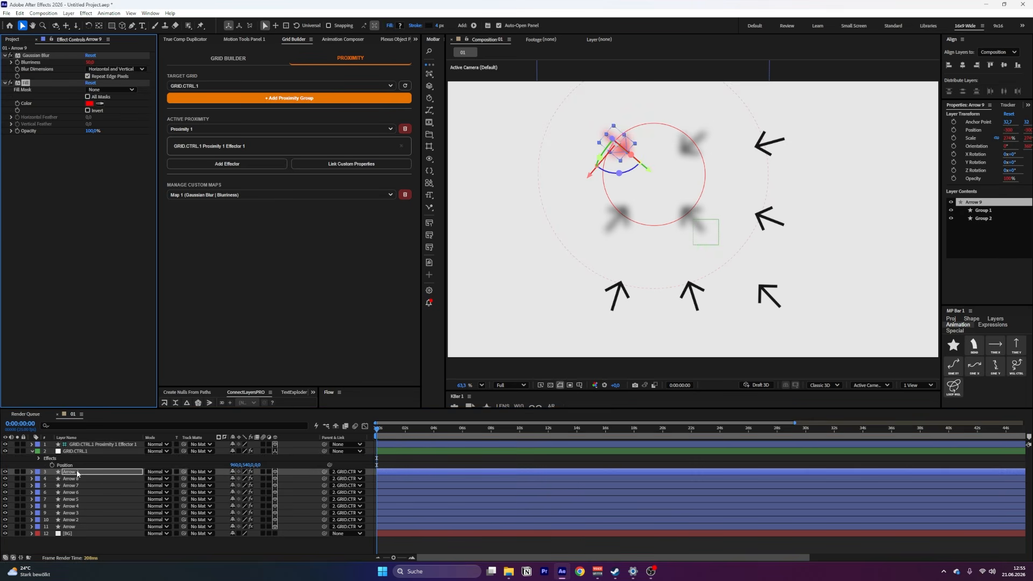
key("ctrl+c")
left_click(70, 478)
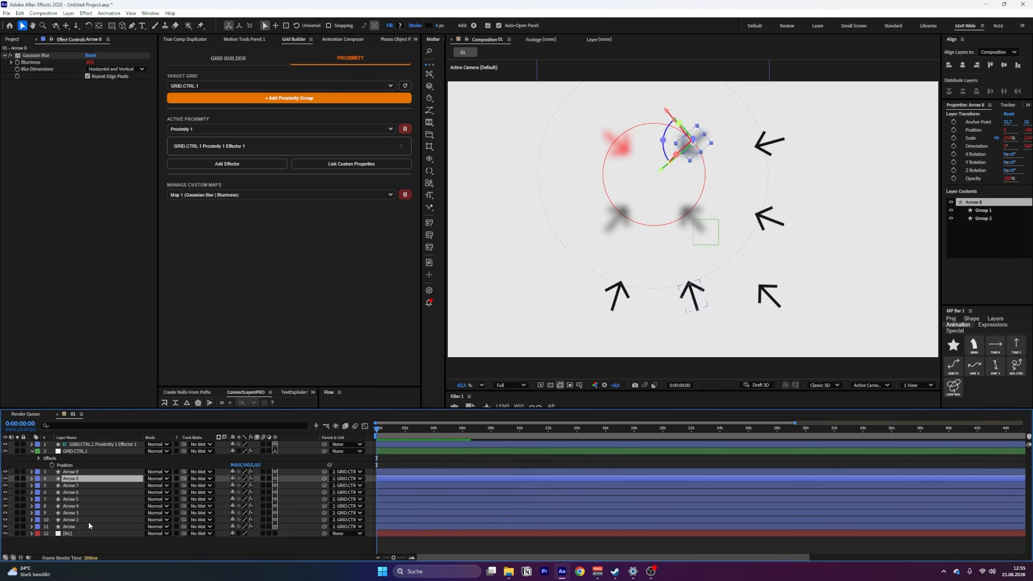
left_click(81, 527, "shift")
key("ctrl+v")
Link the Fill effect's Color property to Proximity 1 as a second custom proximity map
left_click(356, 164)
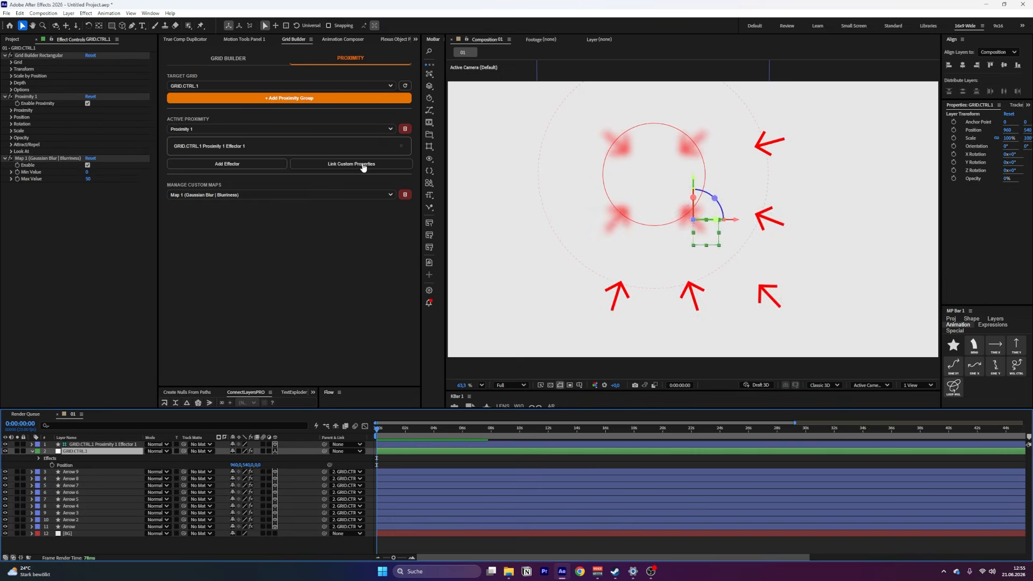
left_click(589, 235)
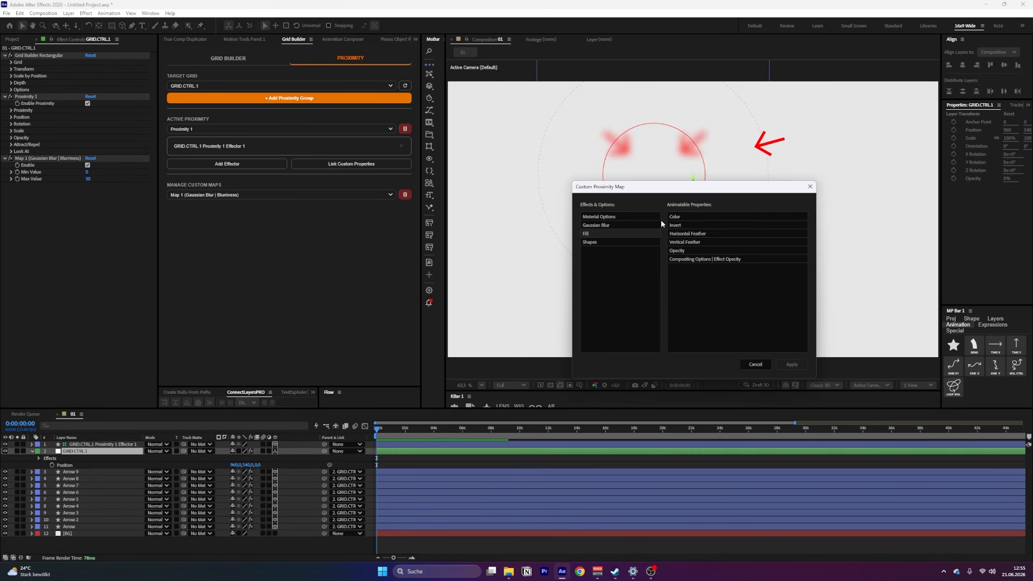
double_click(685, 221)
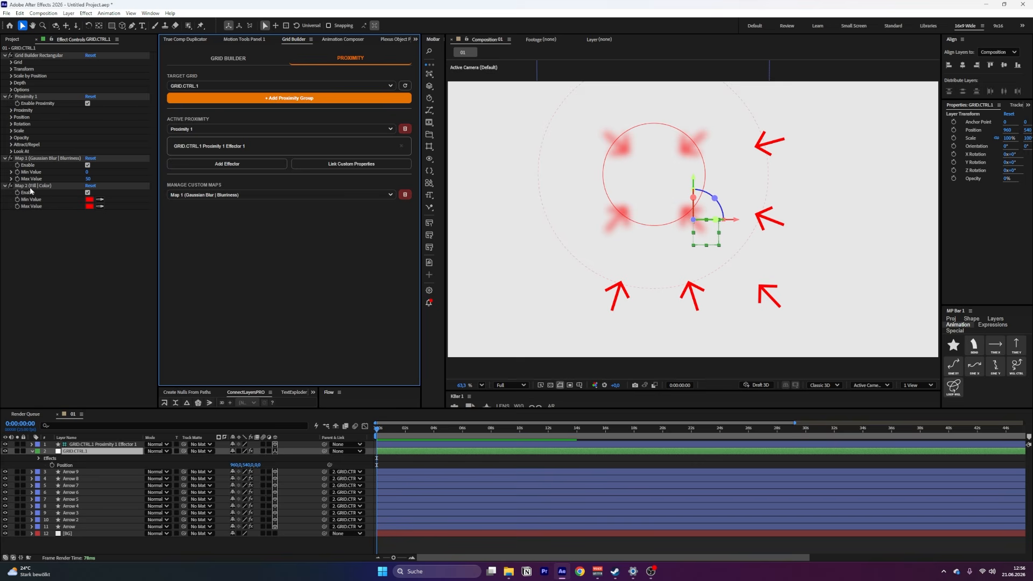
Set the Fill Color map's Max Value to blue and move the effector between the grid's top-middle and top-right arrows
left_click(240, 195)
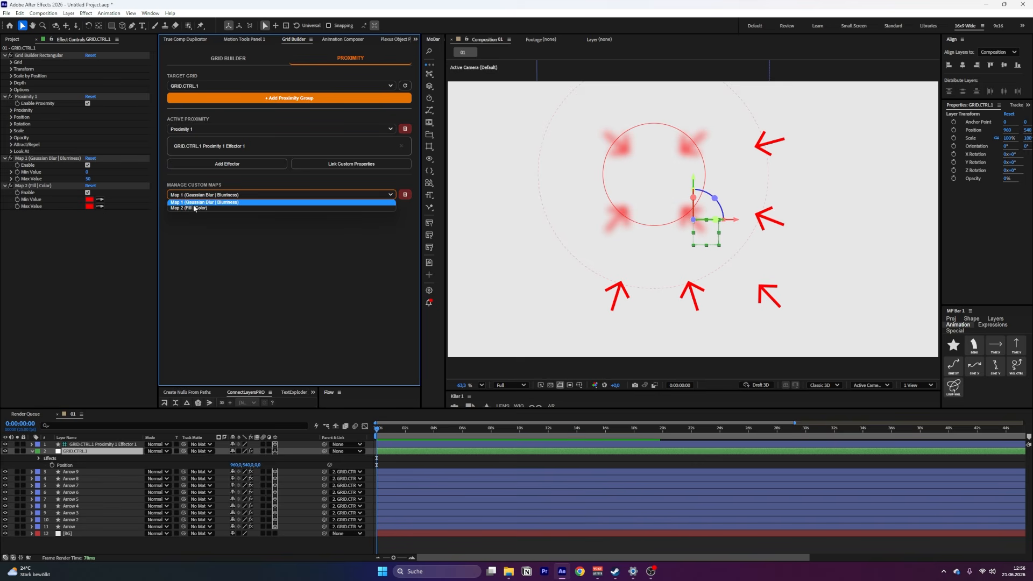
left_click(74, 215)
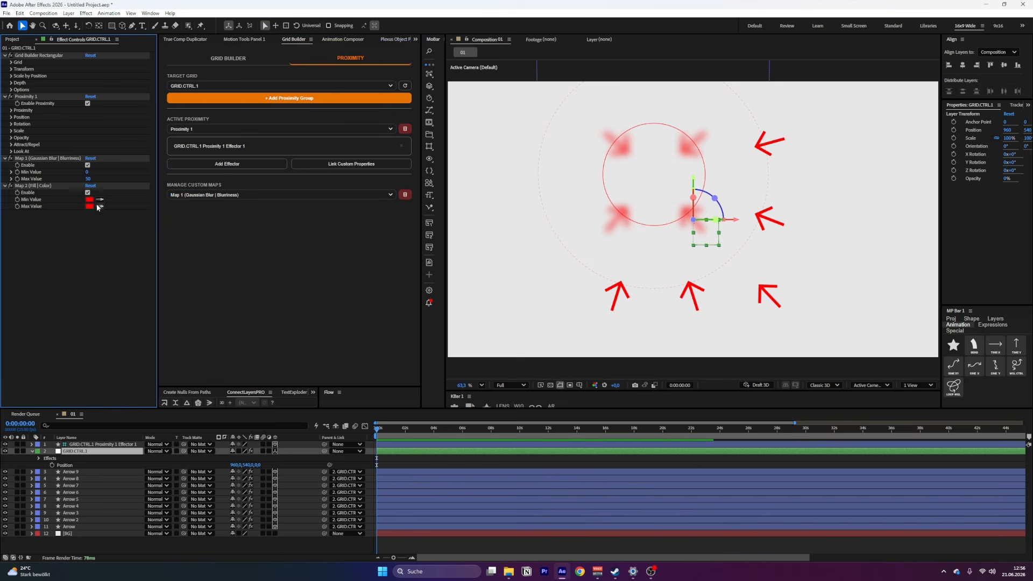
left_click(89, 206)
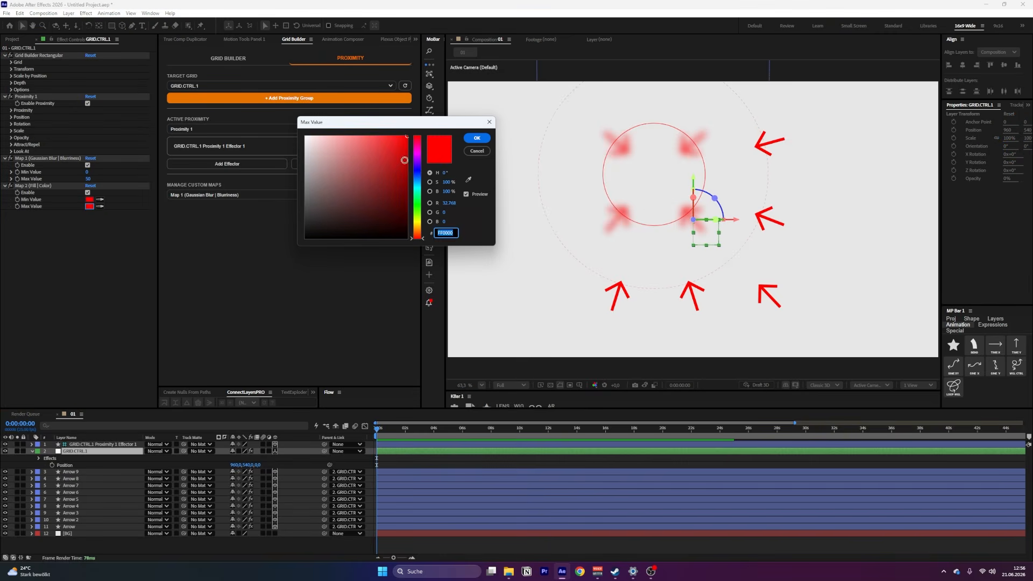
left_click(417, 171)
left_click(477, 138)
left_click_drag(696, 221, 711, 141)
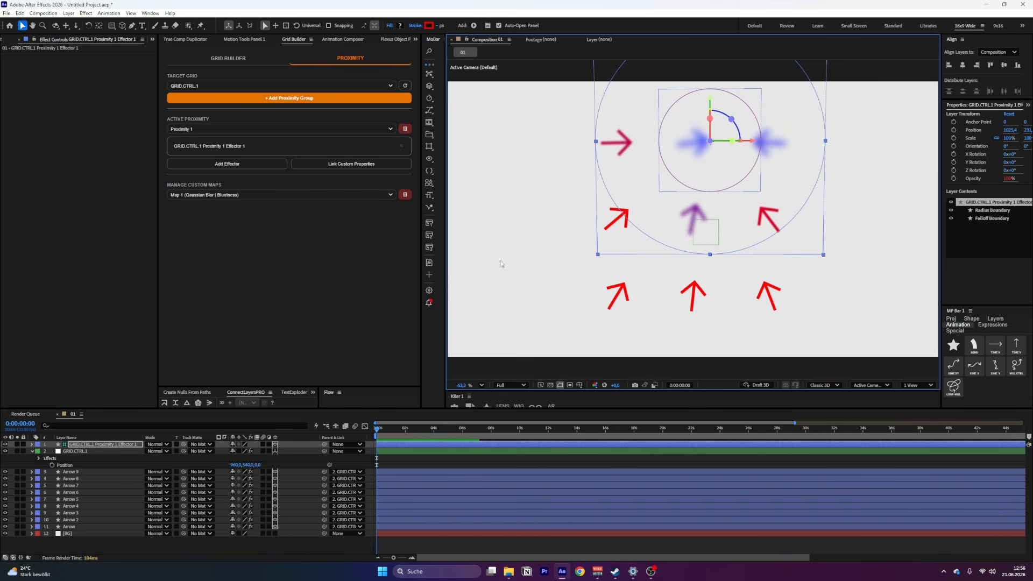
Delete the Fill Color custom map from Proximity 1 and remove the Fill effect from the arrow layers
left_click(317, 195)
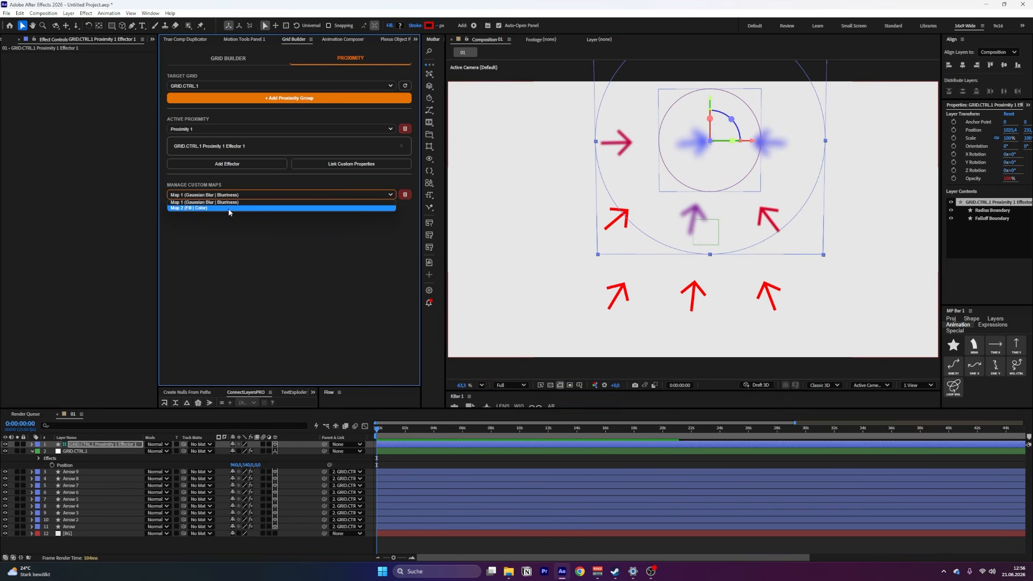
left_click(186, 208)
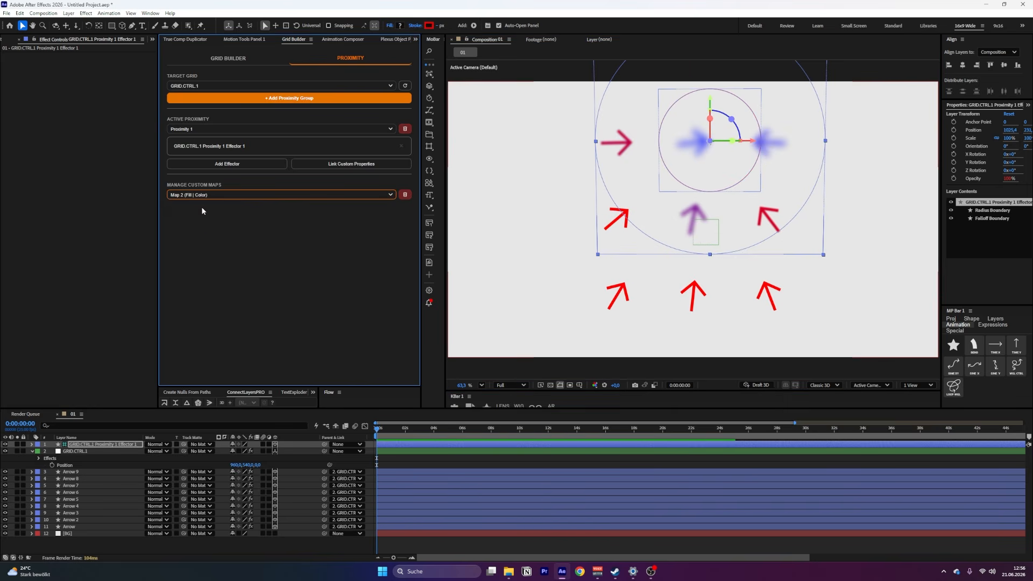
left_click(405, 194)
left_click(510, 315)
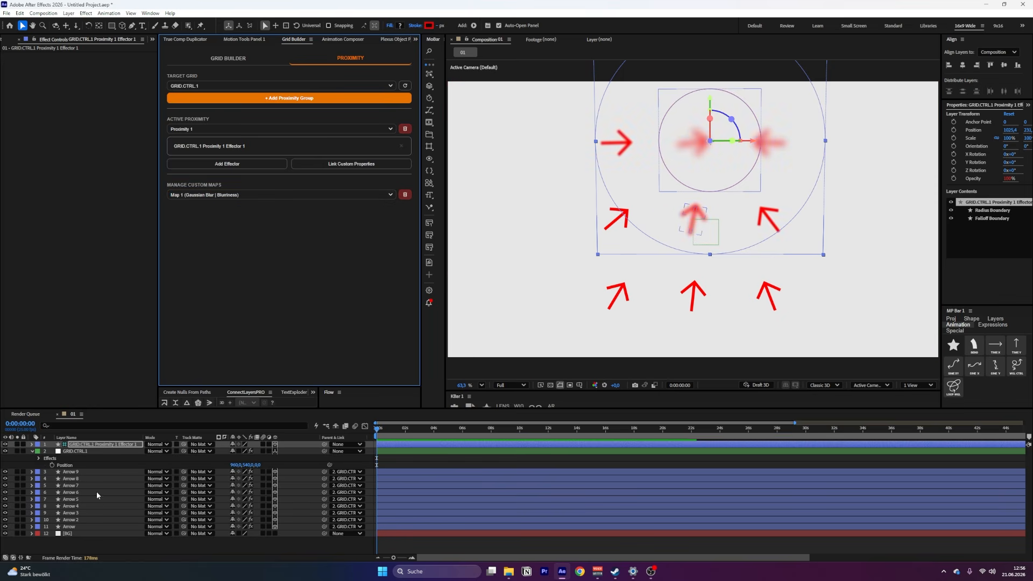
left_click(97, 526)
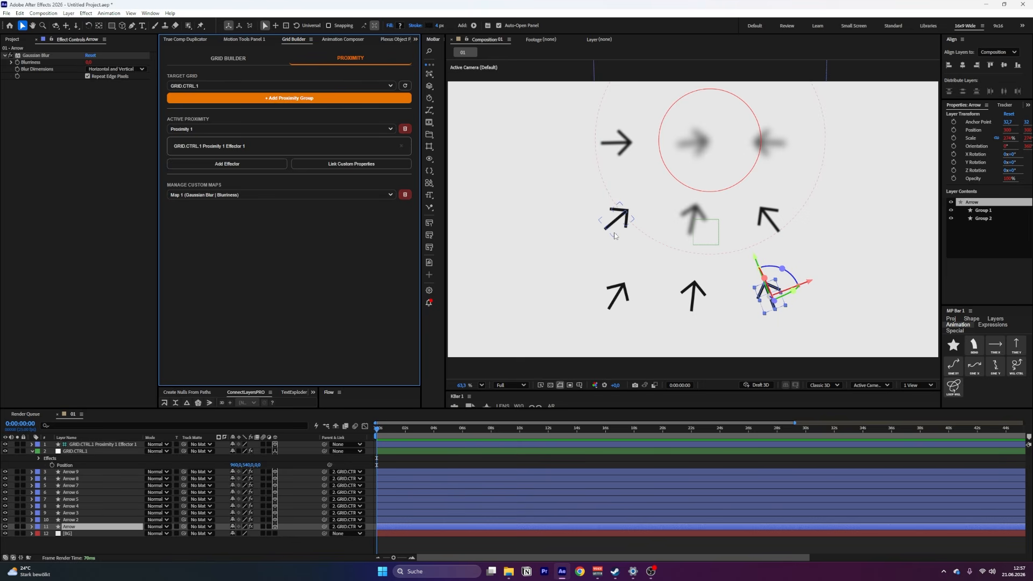
left_click(283, 507)
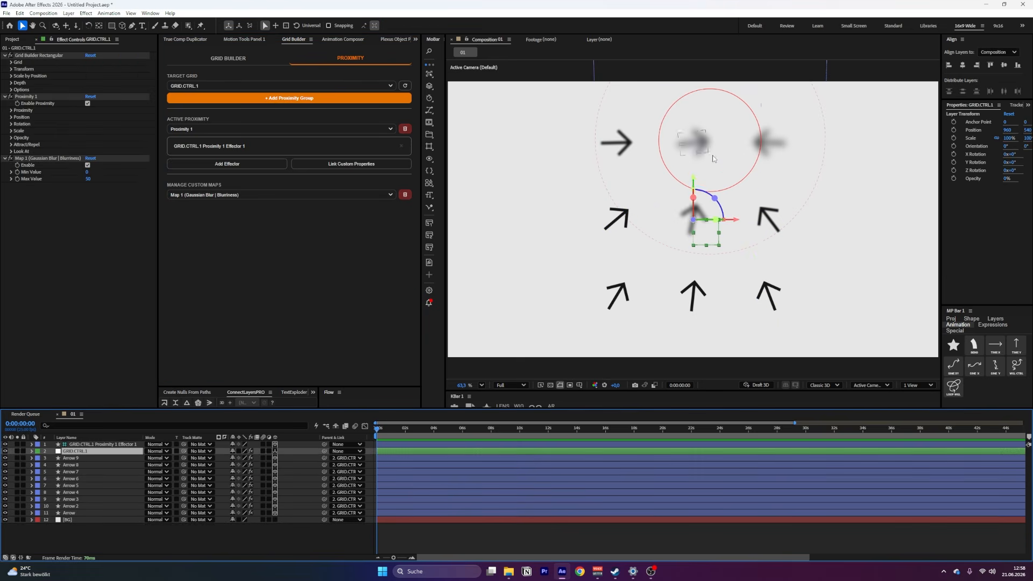
Move the effector toward the grid's top-right arrow, and add a second Proximity 1 effector beside the bottom-left arrow
left_click_drag(724, 170, 761, 158)
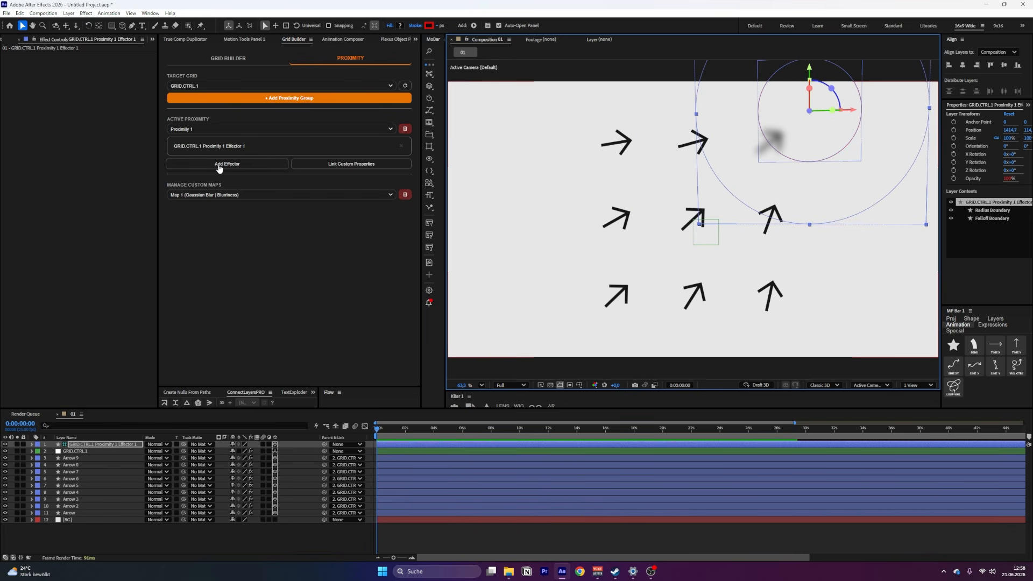
left_click(219, 168)
left_click_drag(629, 257, 506, 361)
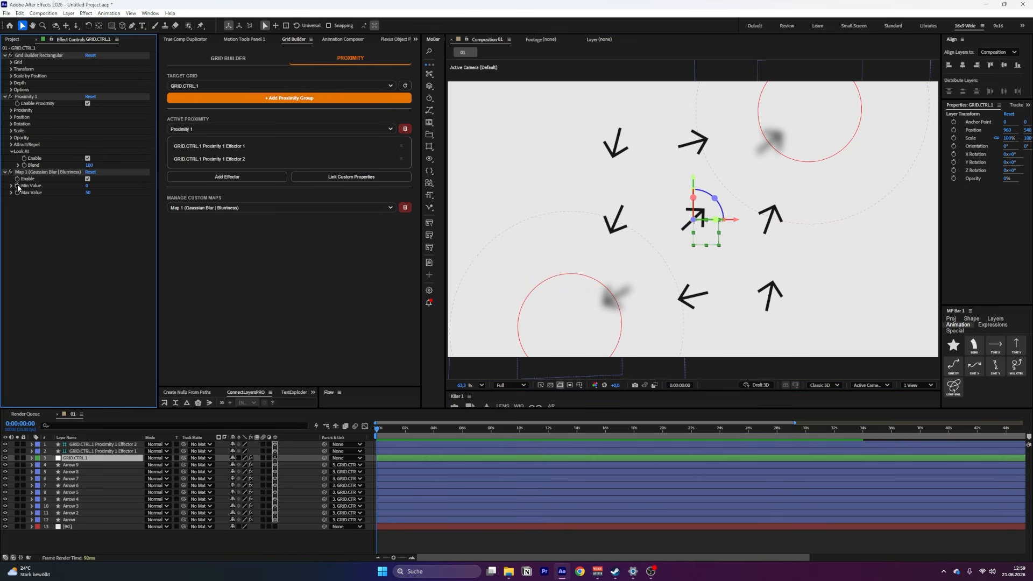
Disable Look At in Proximity 1 and remove the group's second effector
left_click(88, 158)
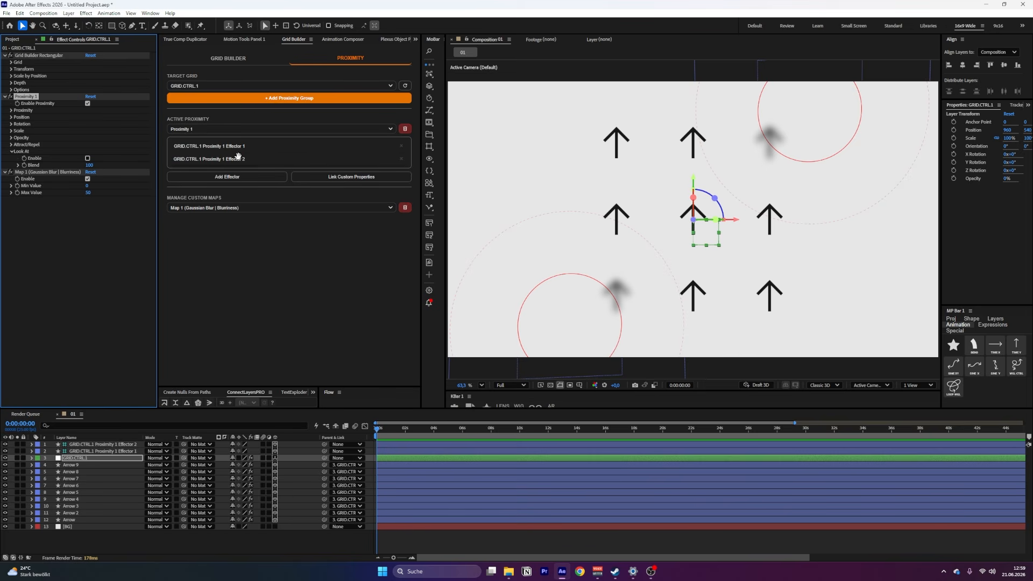
left_click(403, 160)
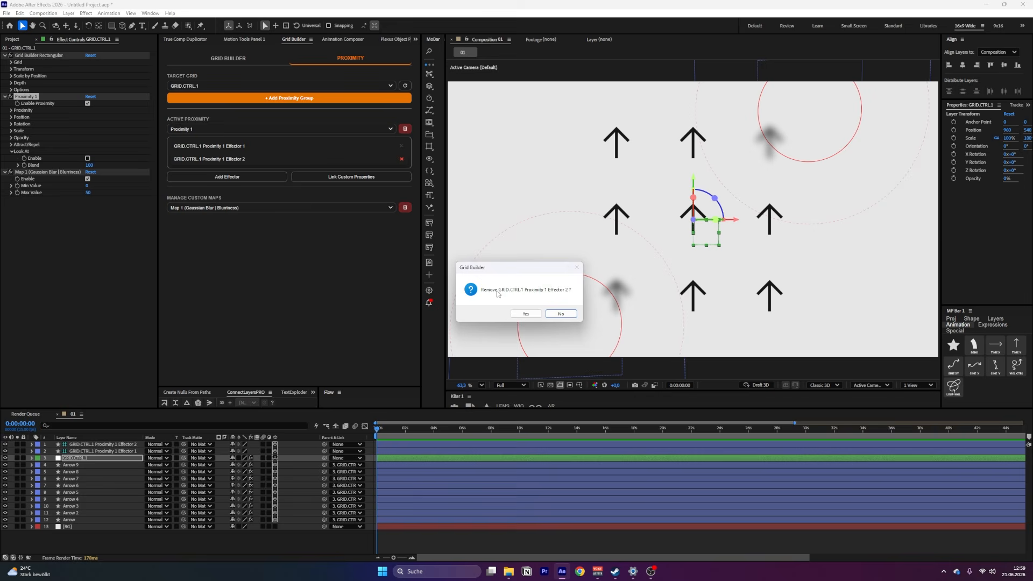
left_click(534, 315)
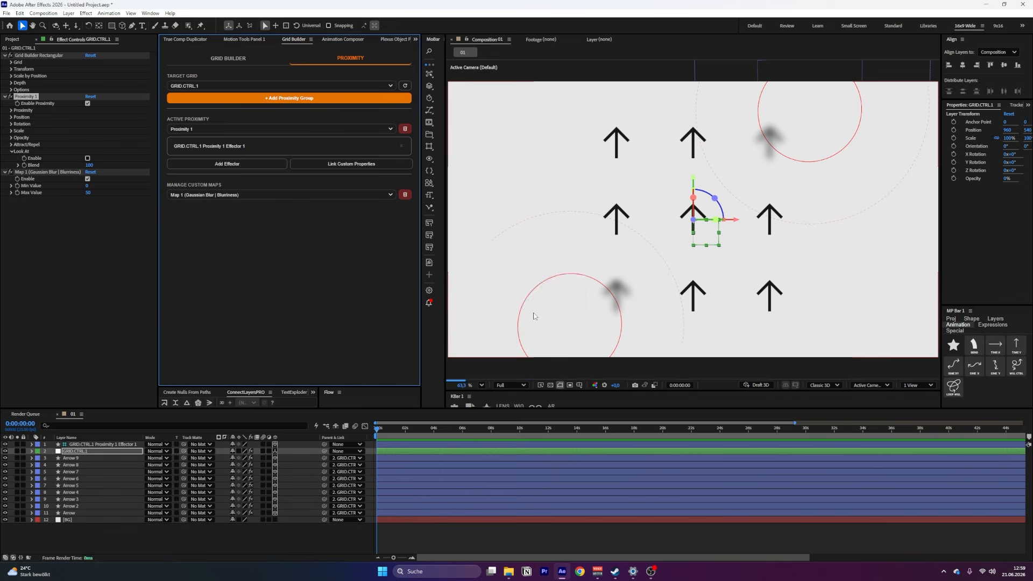
Add a second proximity group with Scale enabled at a Max Value of 30, and move its effector between the four lower-left arrows
left_click(277, 102)
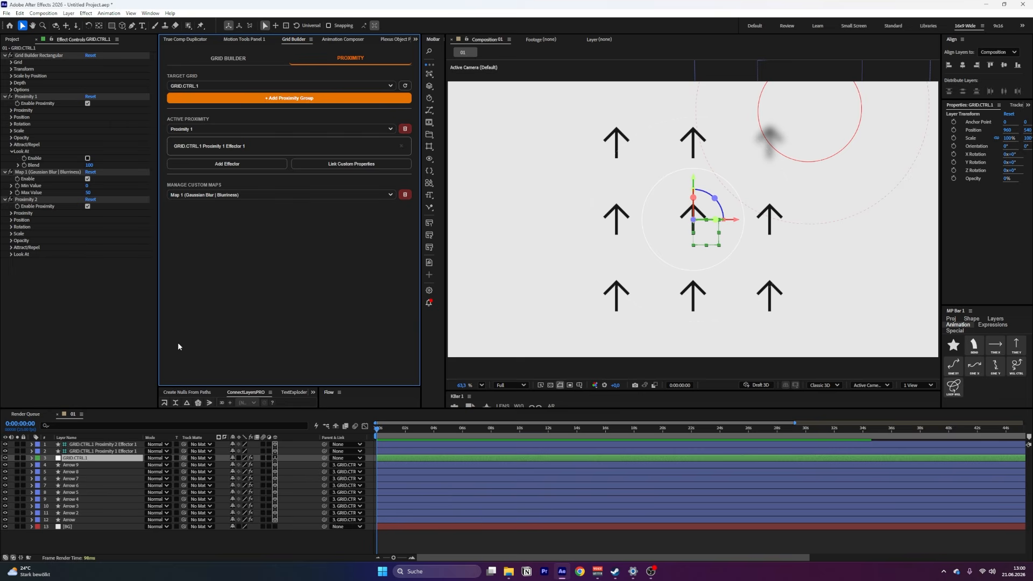
left_click(12, 233)
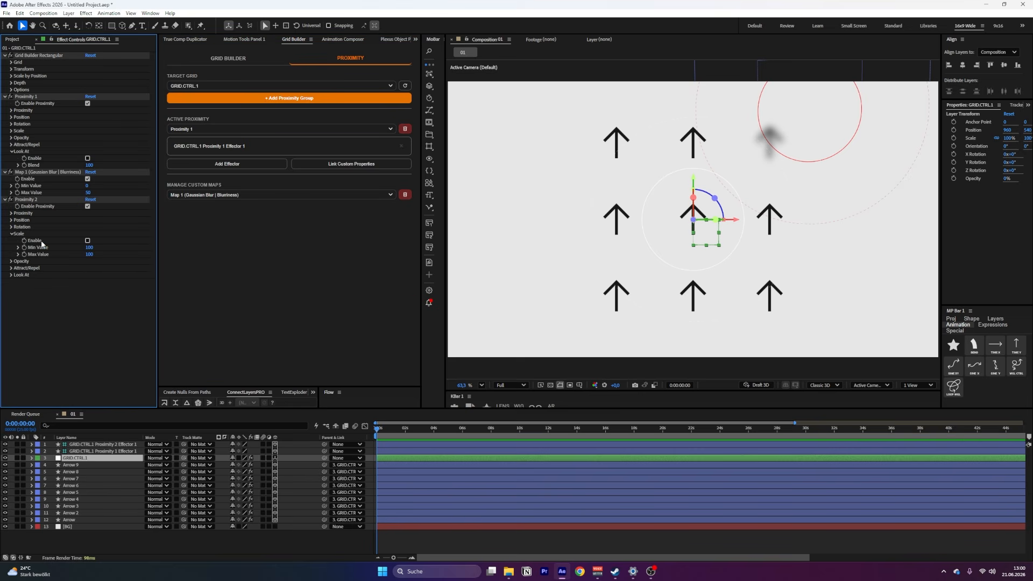
left_click(88, 240)
left_click(90, 255)
type("30")
key("Return")
left_click_drag(676, 245, 638, 300)
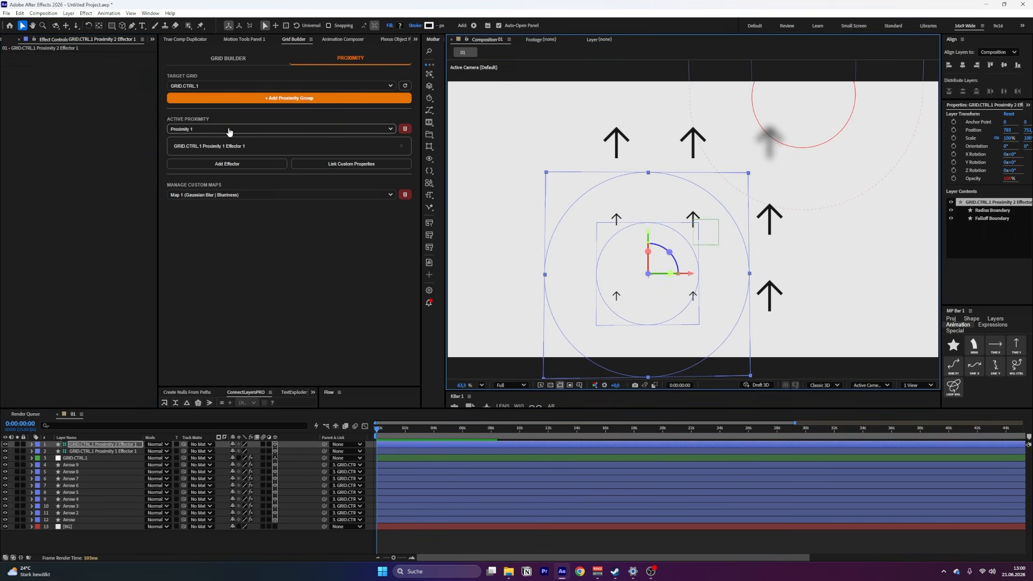
Switch the active proximity group to Proximity 2 and back to Proximity 1
left_click(228, 132)
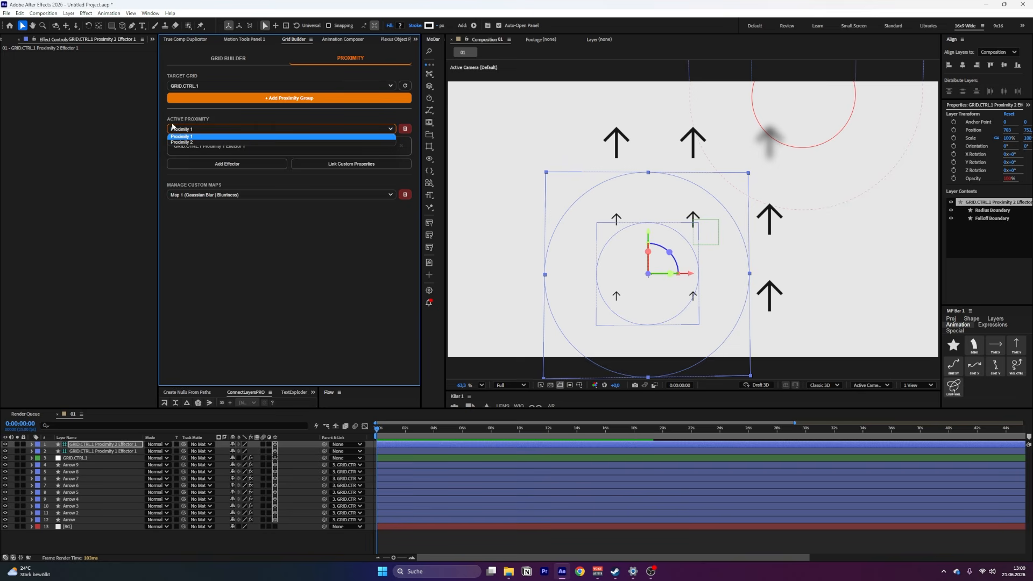
left_click(197, 143)
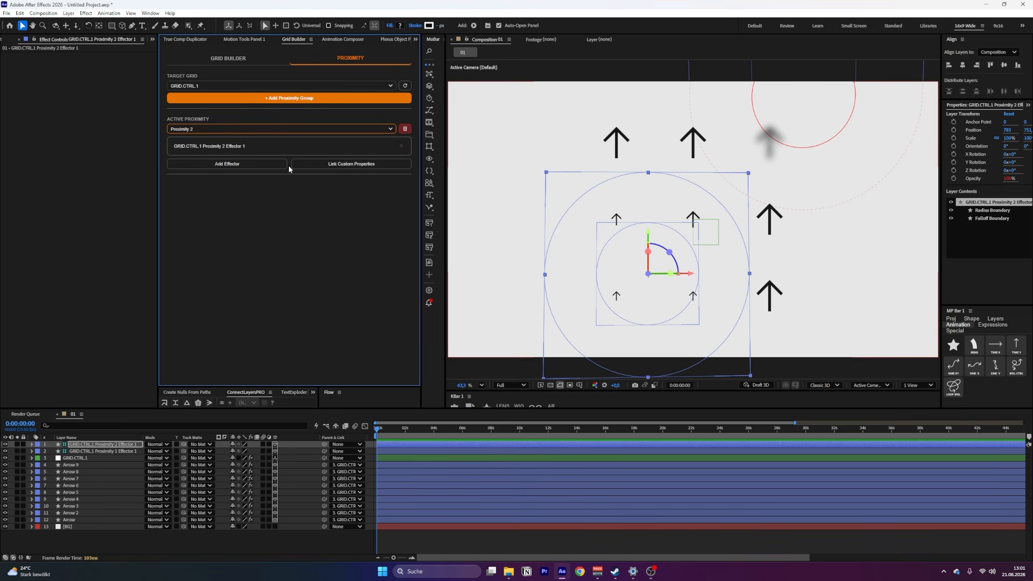
left_click(235, 130)
left_click(213, 137)
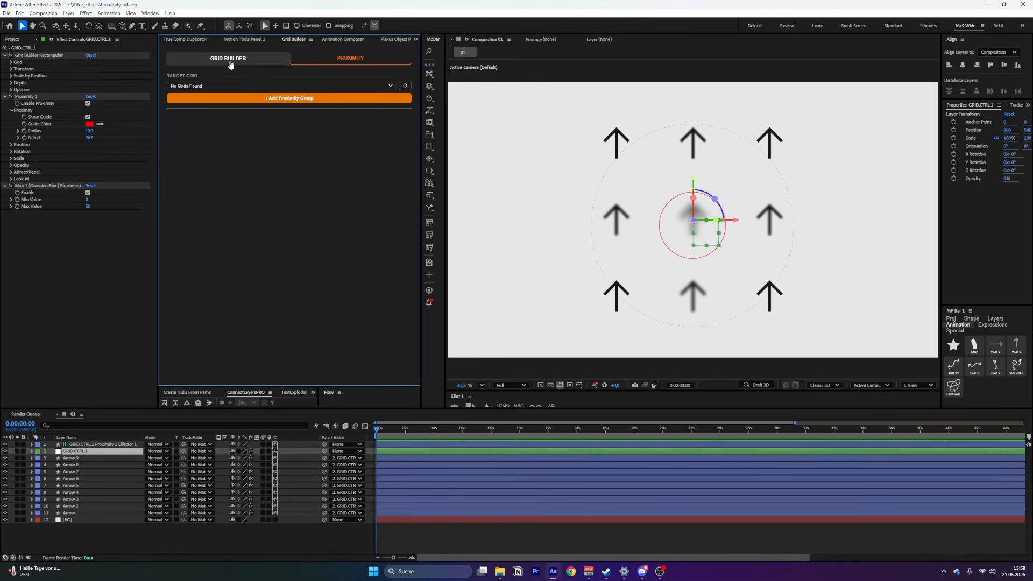
Load the existing arrow grid in Grid Builder's grid control and convert it to a Radial grid
left_click(259, 63)
left_click(254, 79)
left_click(214, 267)
left_click(405, 124)
left_click(269, 143)
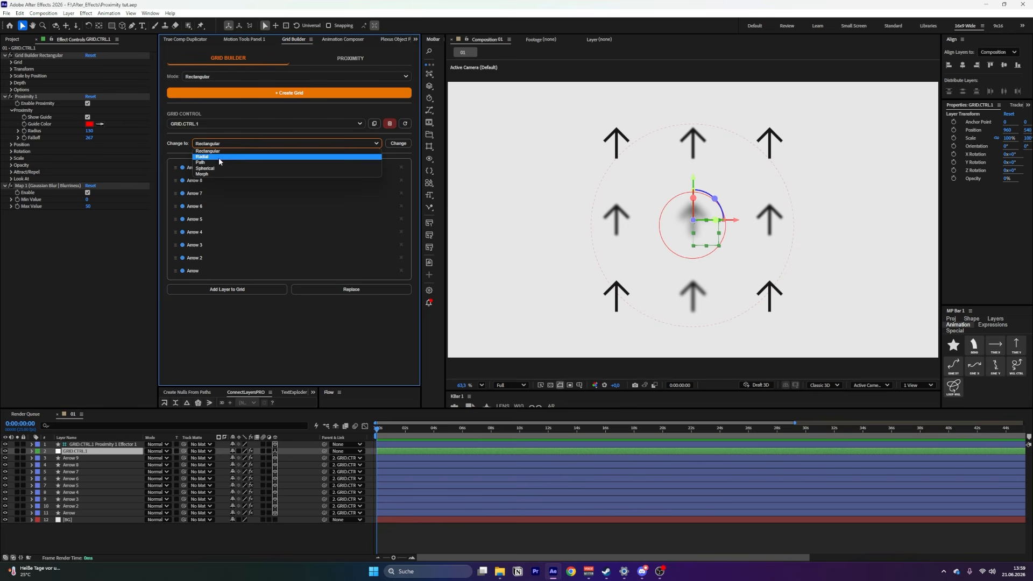
left_click(214, 160)
left_click(398, 144)
Enlarge the radial grid's ring and move the proximity effector across to its right-hand arrows
left_click(11, 62)
left_click_drag(88, 76, 108, 76)
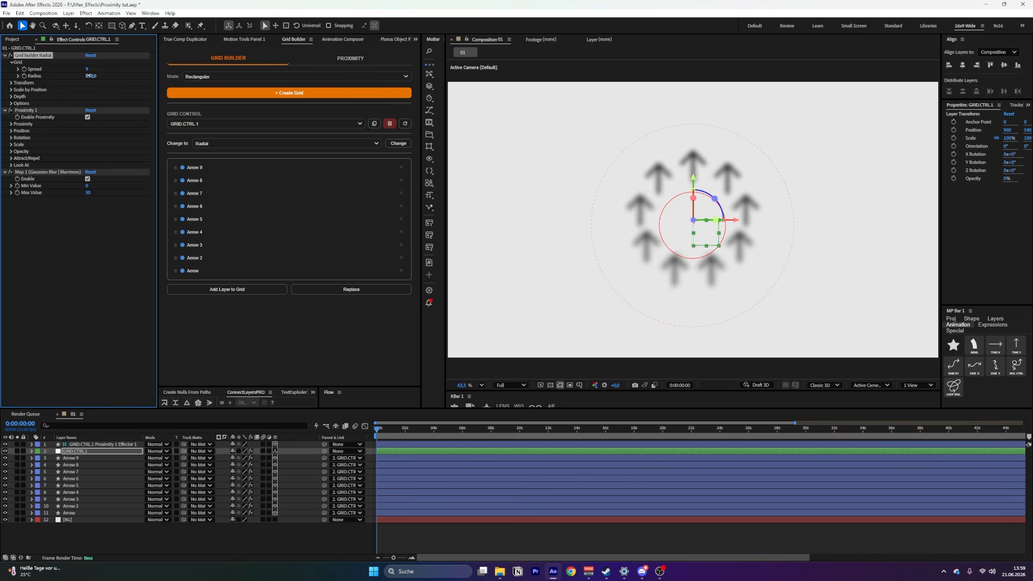
left_click_drag(664, 220, 707, 220)
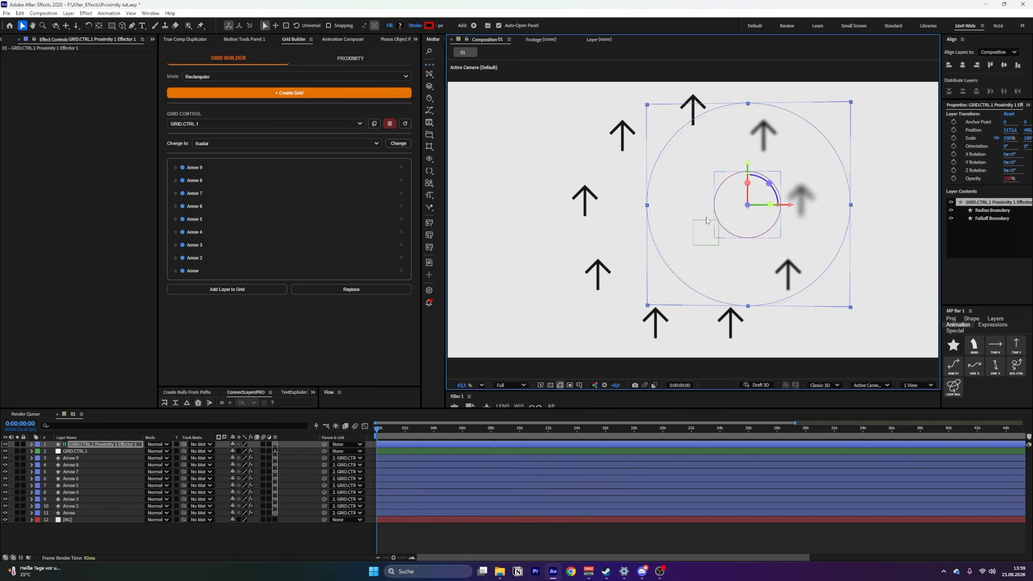
left_click_drag(740, 207, 720, 193)
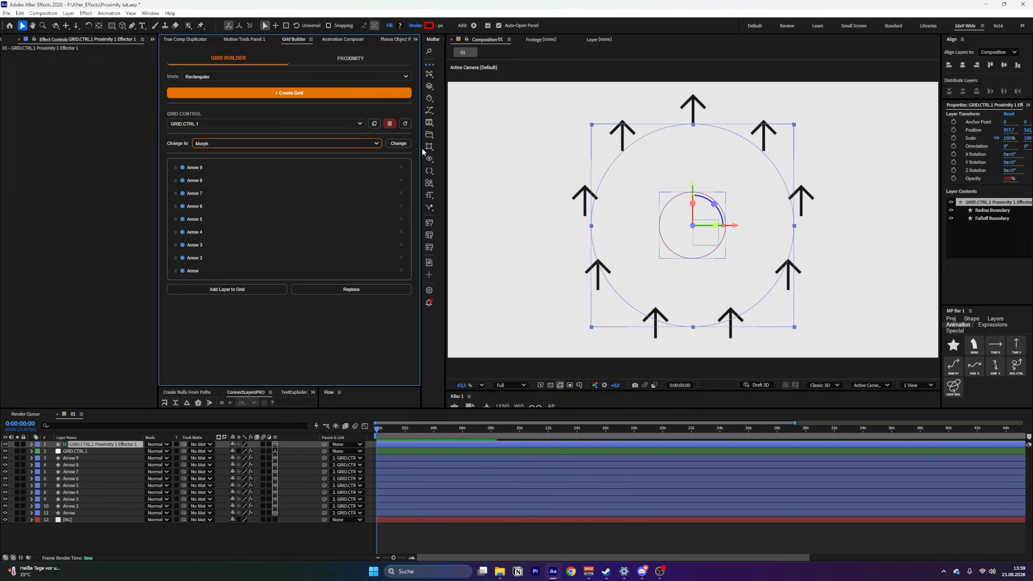
Convert the grid to Morph and move the proximity effector along its depth axis in the Right view
left_click(399, 146)
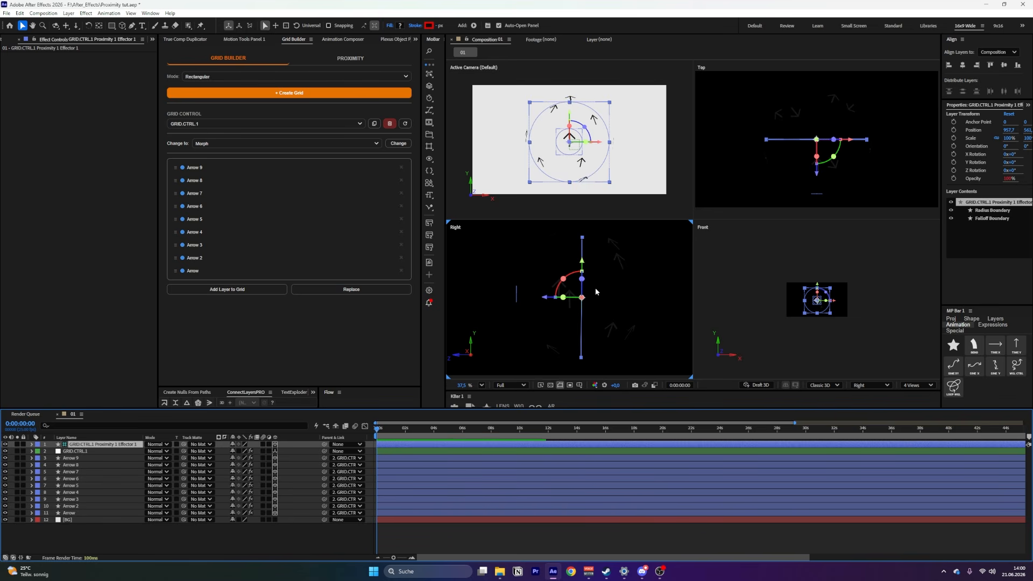
left_click_drag(545, 301, 498, 301)
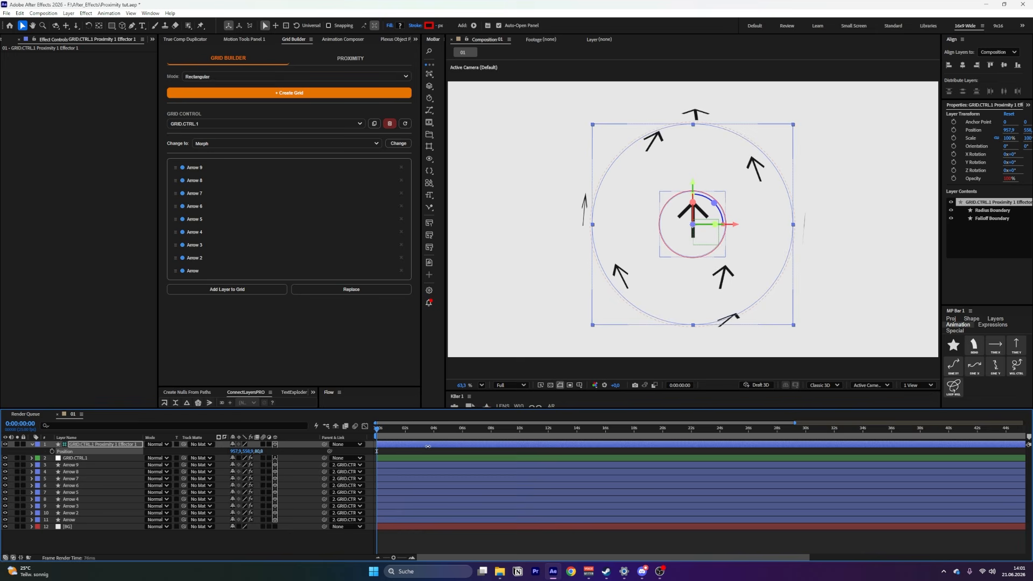
left_click_drag(427, 447, 538, 447)
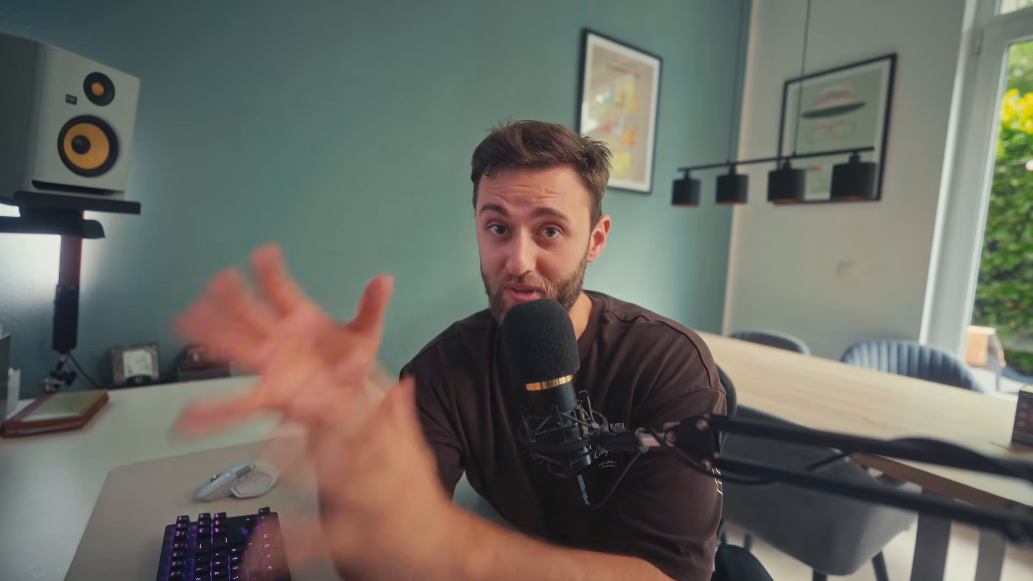